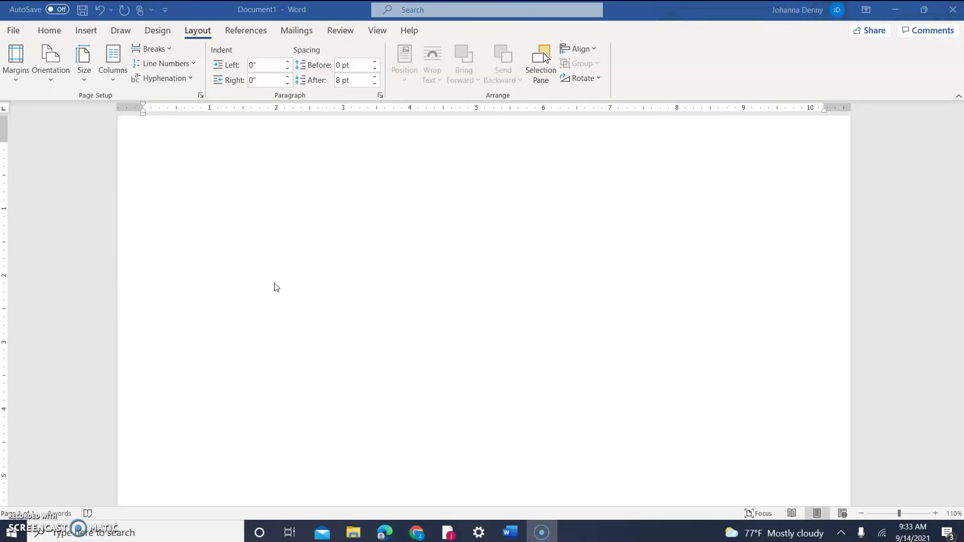
Close the current document without saving it and create a new blank document.
click(311, 187)
click(12, 31)
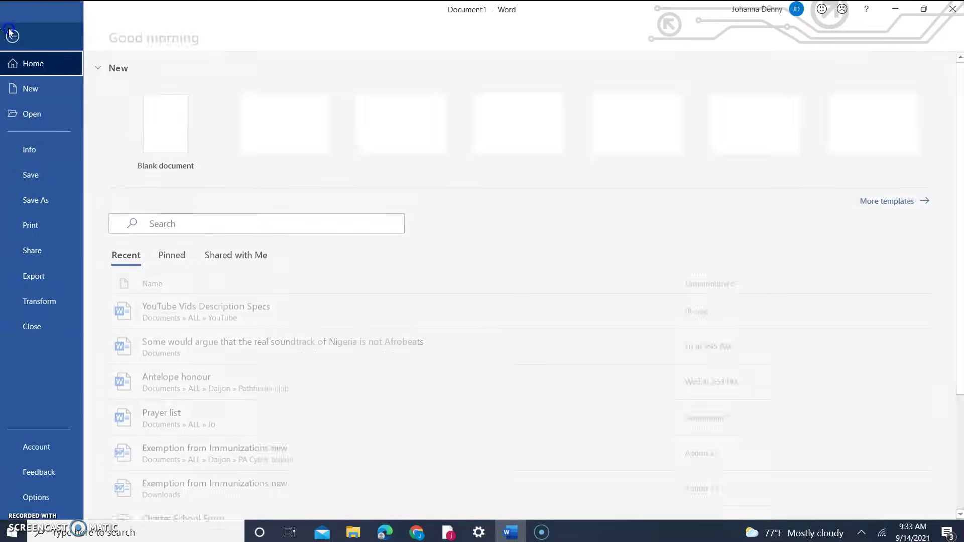
click(30, 331)
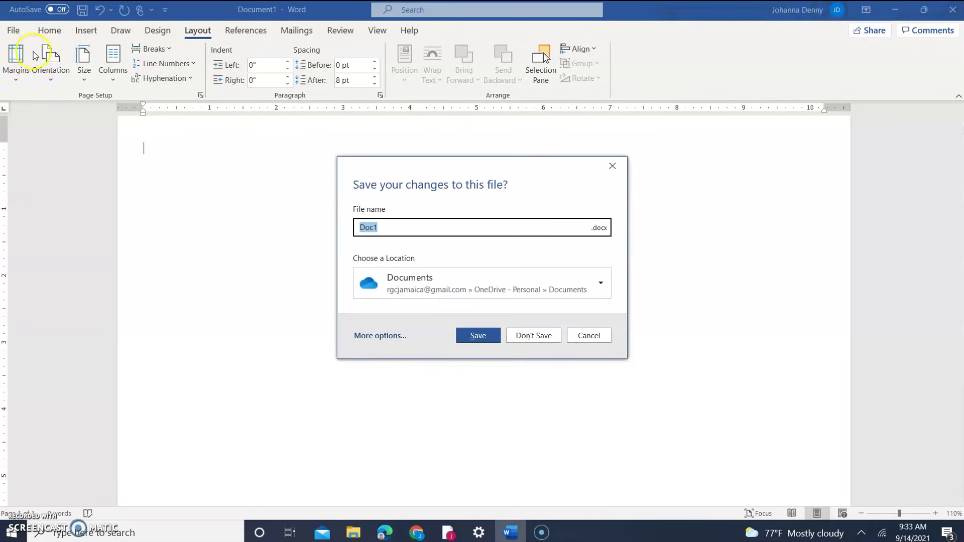
click(547, 333)
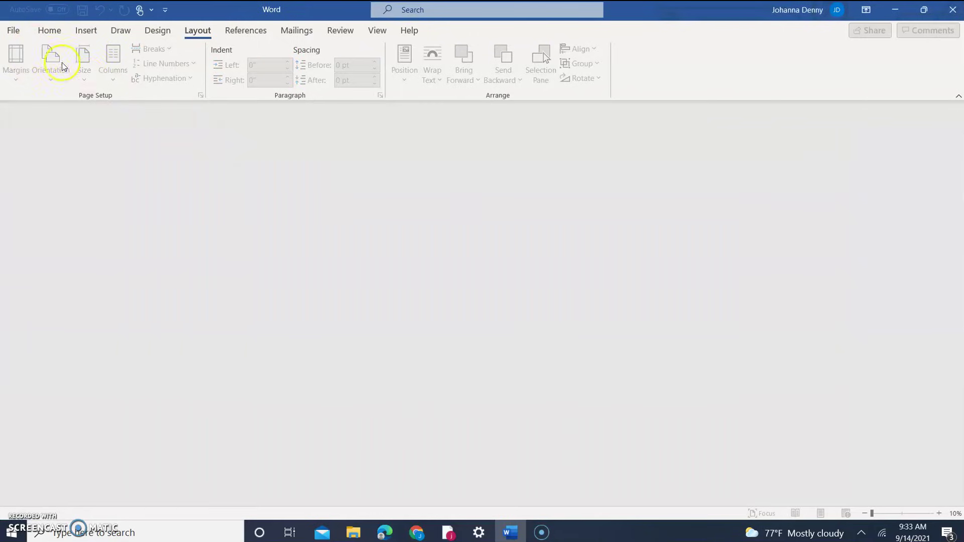
click(13, 30)
click(40, 95)
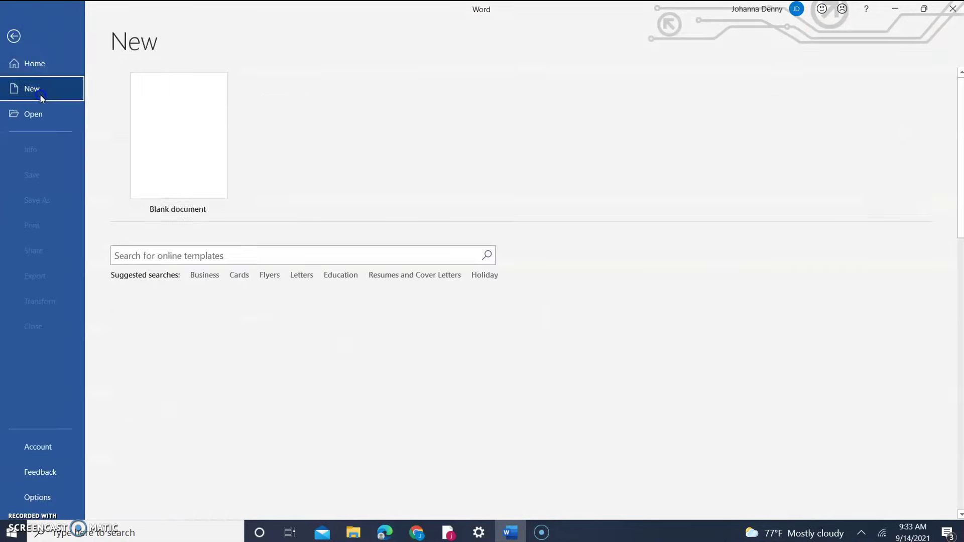
click(219, 127)
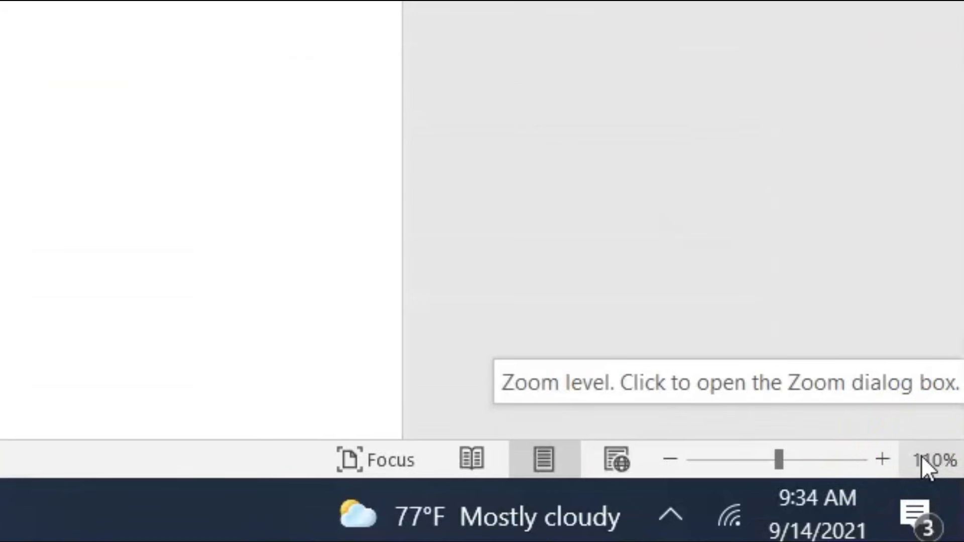
Zoom the document view out to 60%.
click(910, 462)
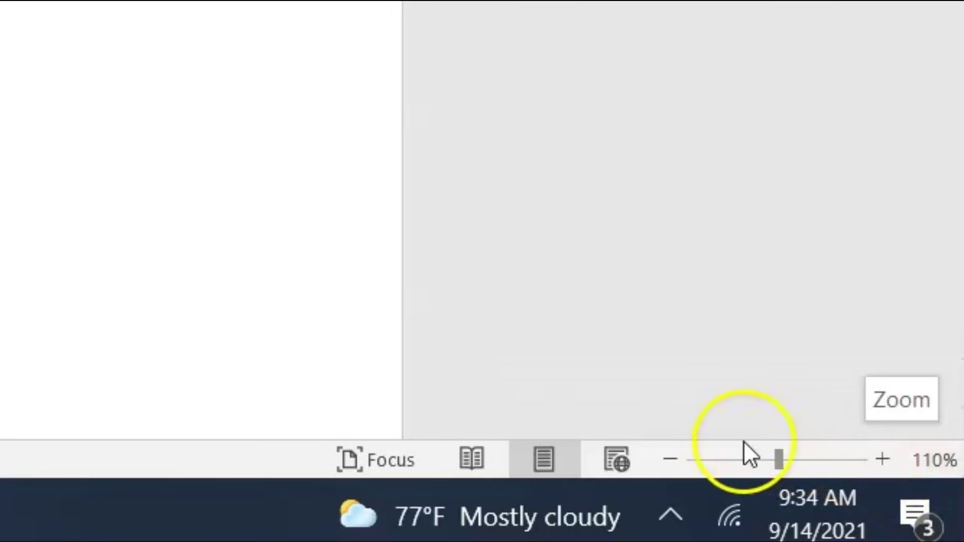
click(671, 457)
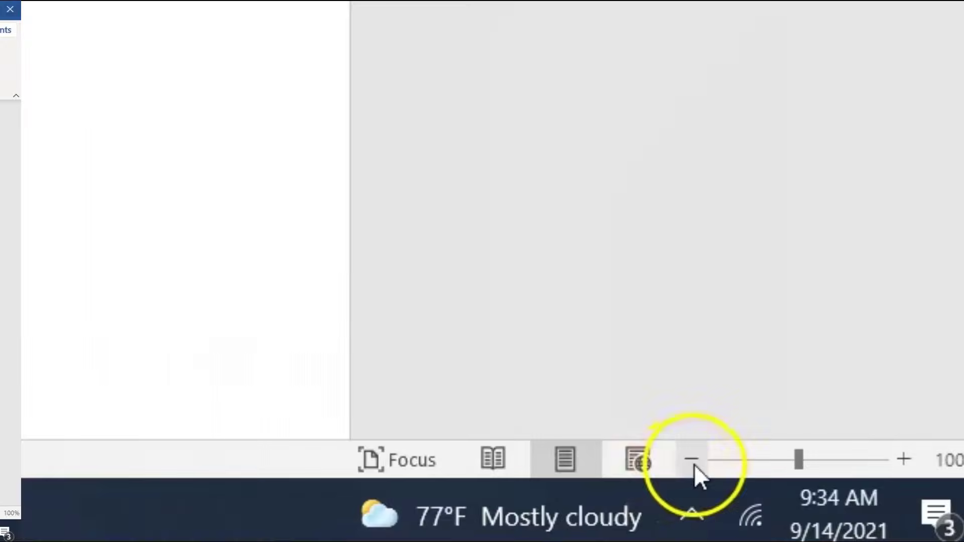
click(862, 514)
click(672, 460)
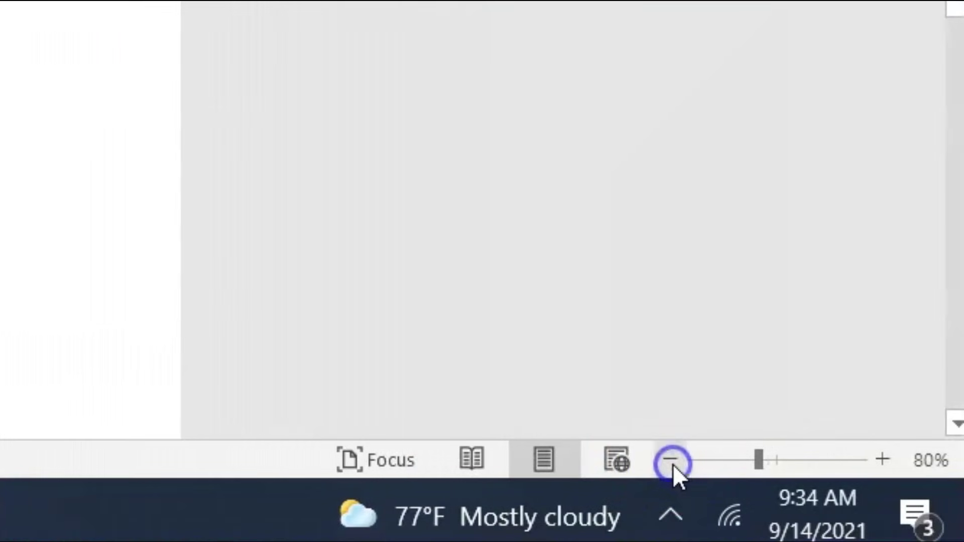
click(671, 461)
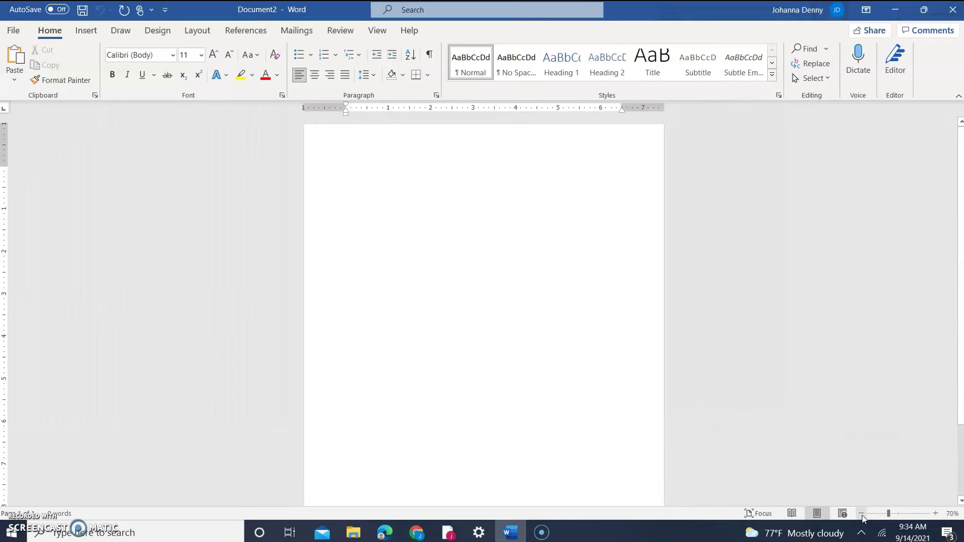
click(862, 513)
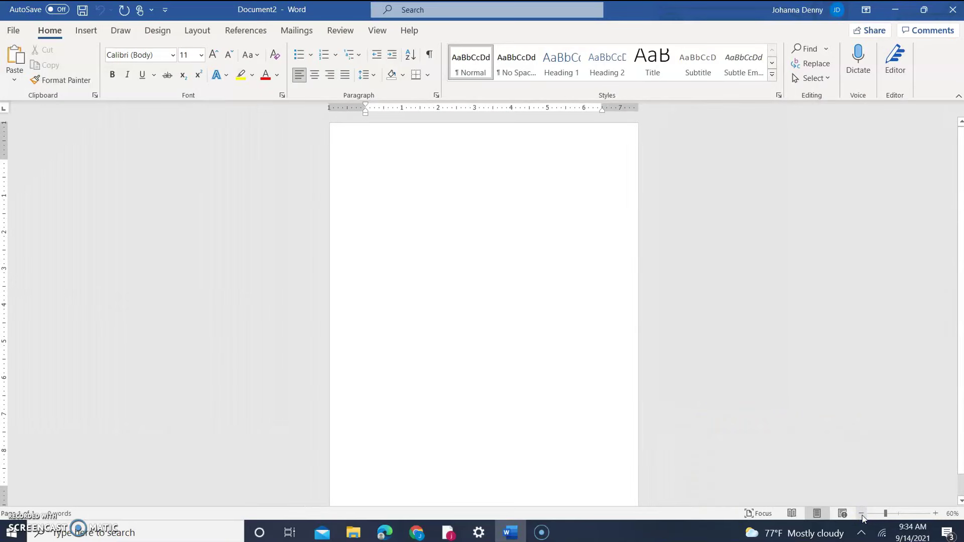
click(950, 517)
Change the page orientation to Landscape.
click(193, 32)
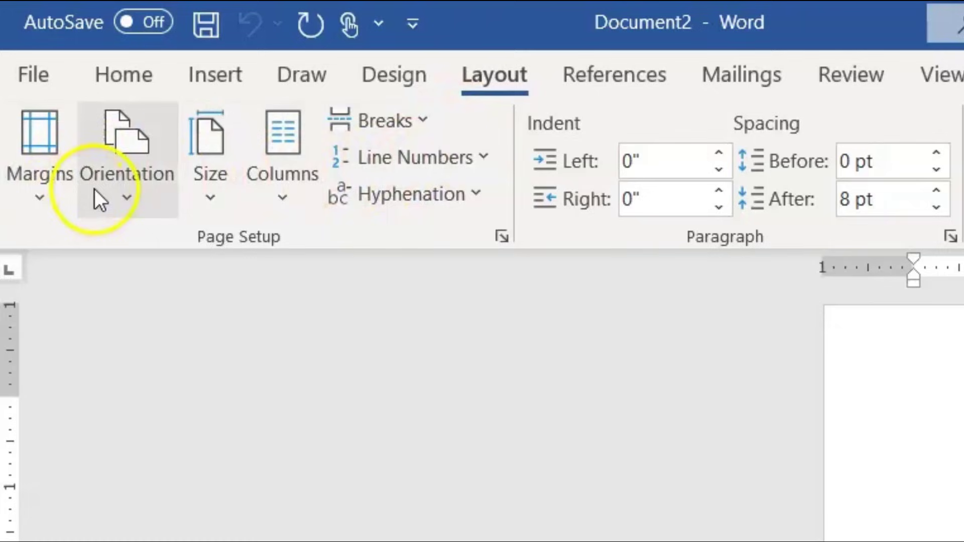
click(129, 189)
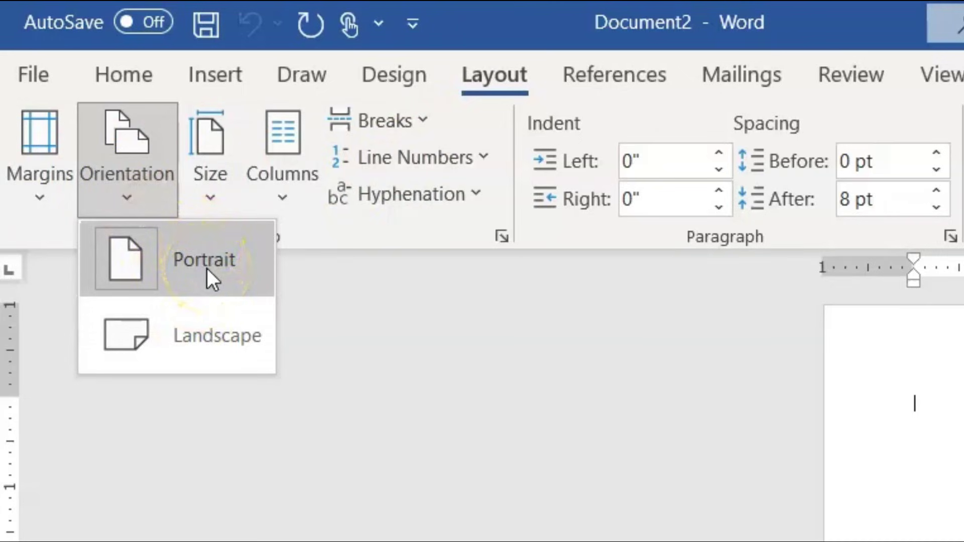
click(226, 336)
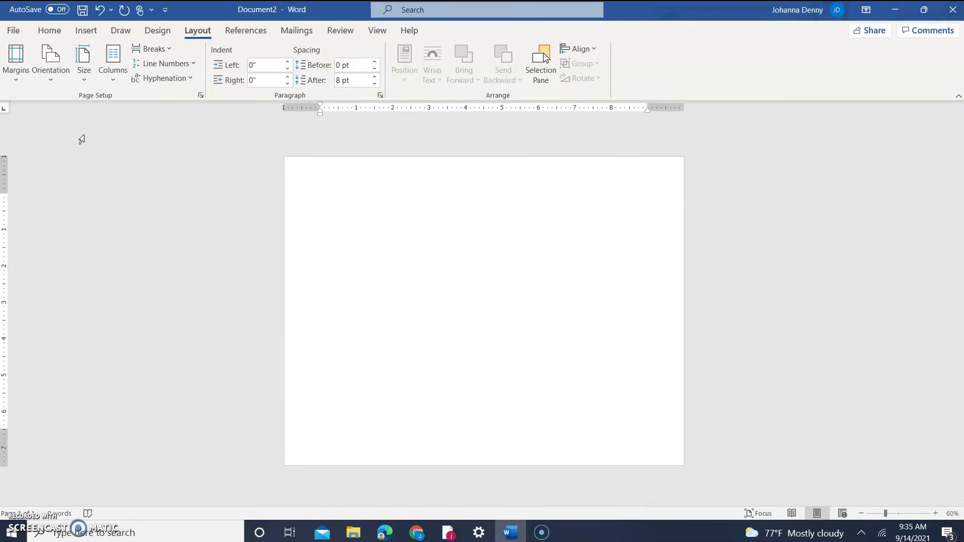
click(308, 180)
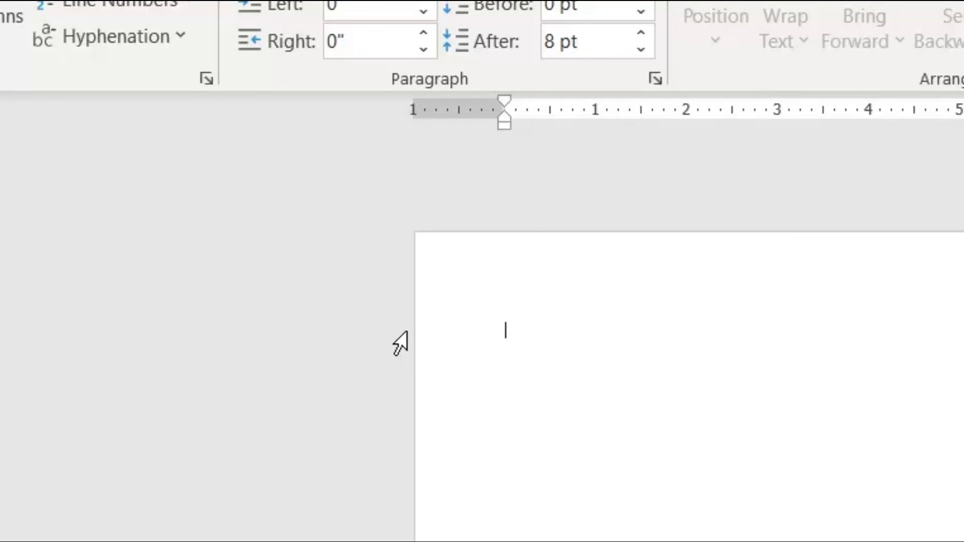
click(506, 330)
click(380, 244)
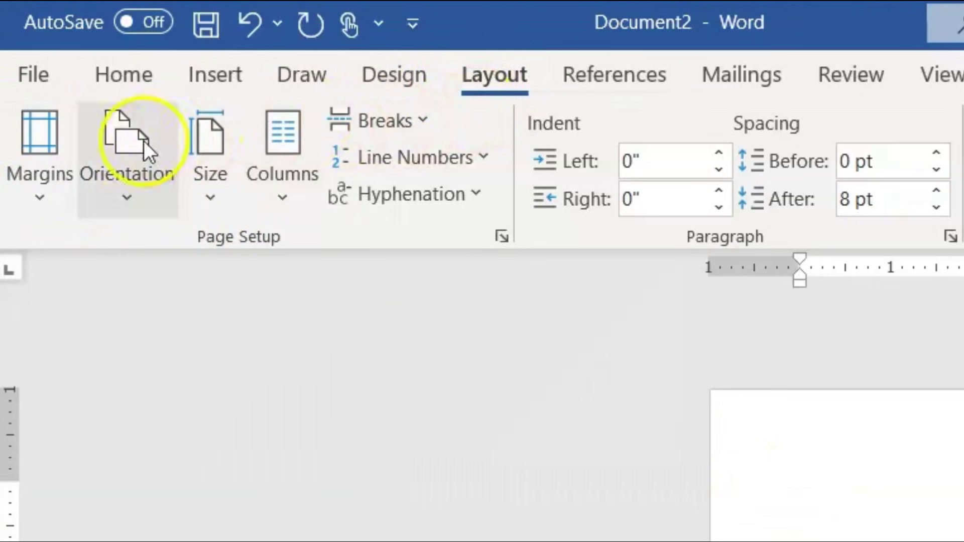
Set the custom page margins to 0.3 inches for both top and bottom.
click(29, 201)
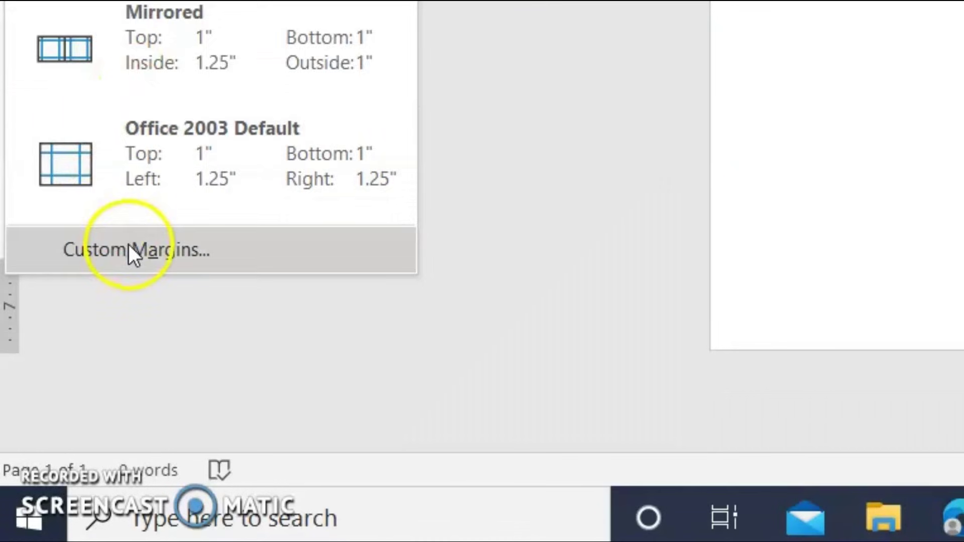
click(129, 246)
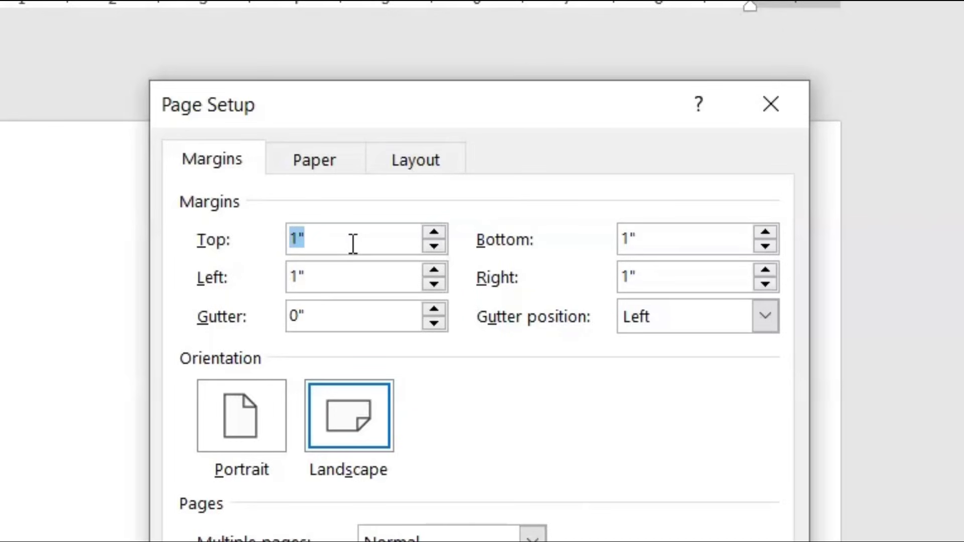
text(0.3)
key(BackSpace)
text(5)
key(BackSpace)
text(3)
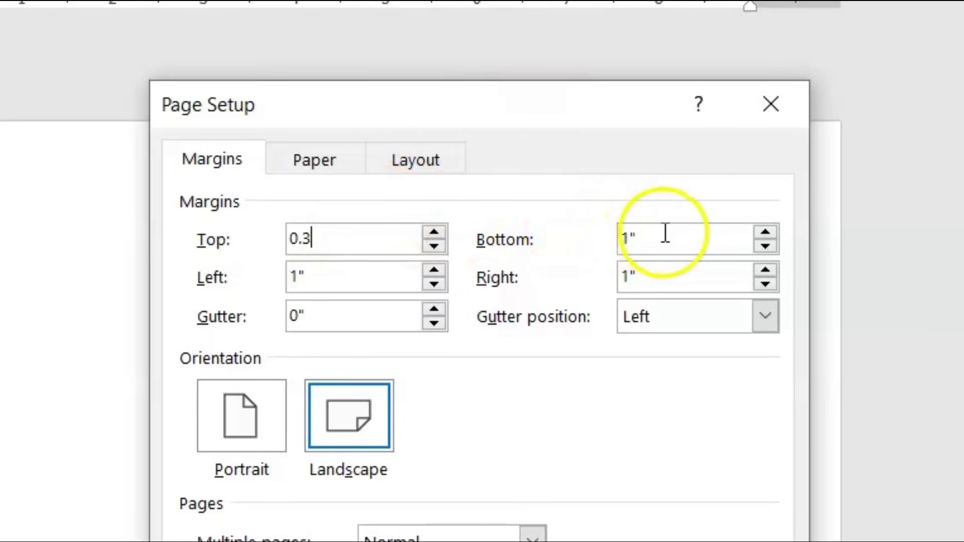
key(Tab)
click(386, 166)
text(0.)
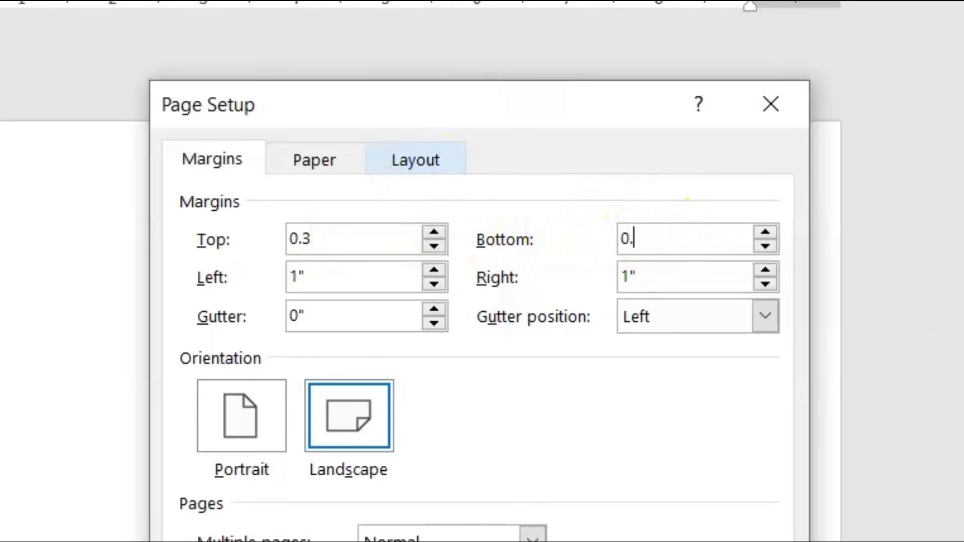
text(3)
Set the left and right page margins to 0.3 inches and apply the margins to the whole document.
drag(333, 280, 100, 220)
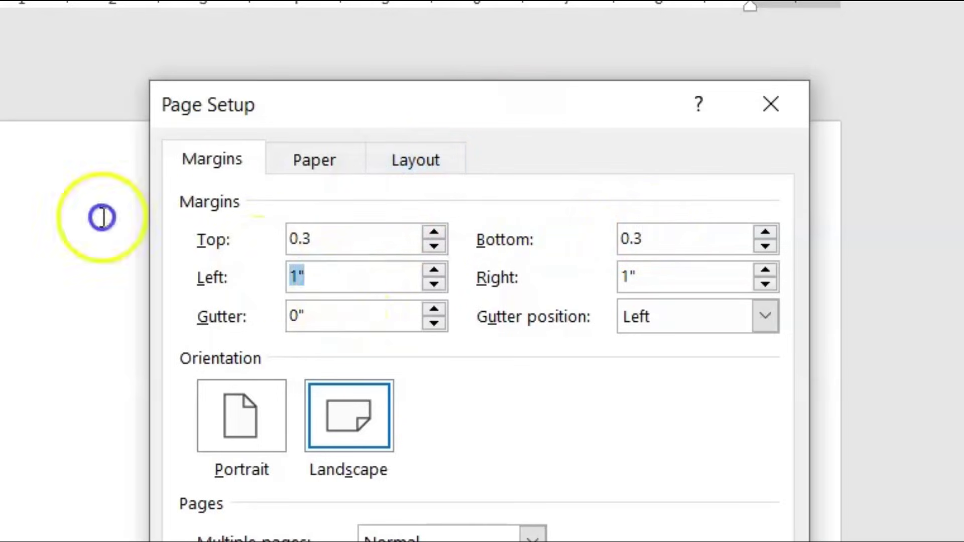
text(0.3)
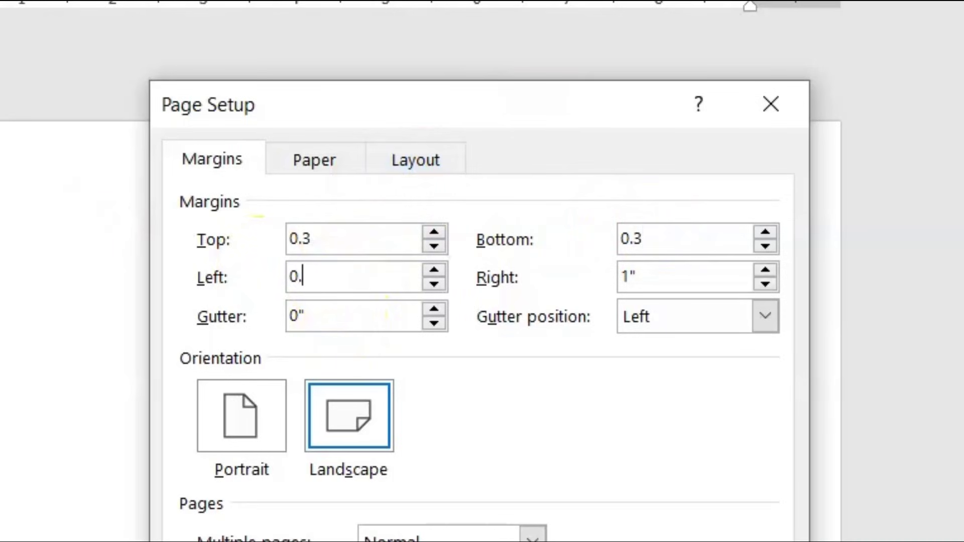
click(657, 271)
key(BackSpace)
key(BackSpace)
text(0.3)
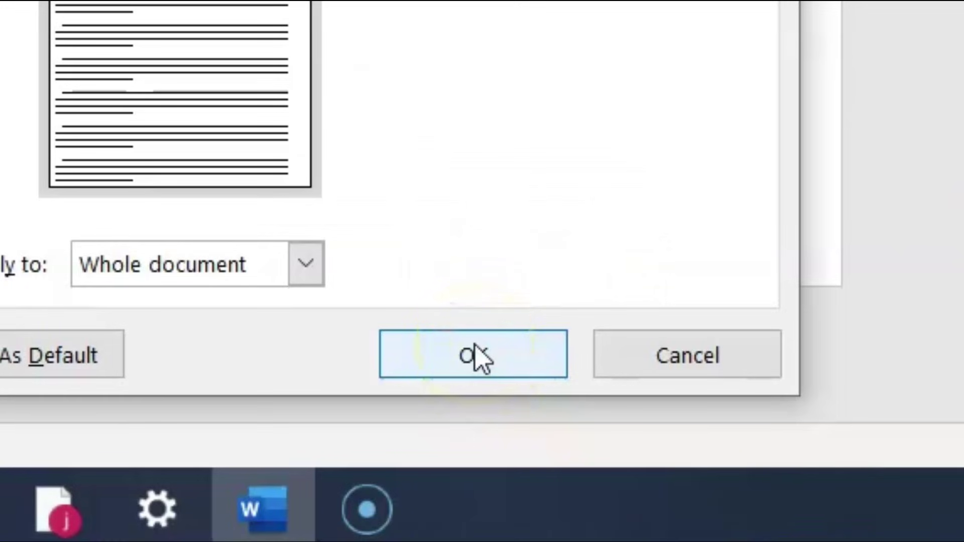
click(475, 351)
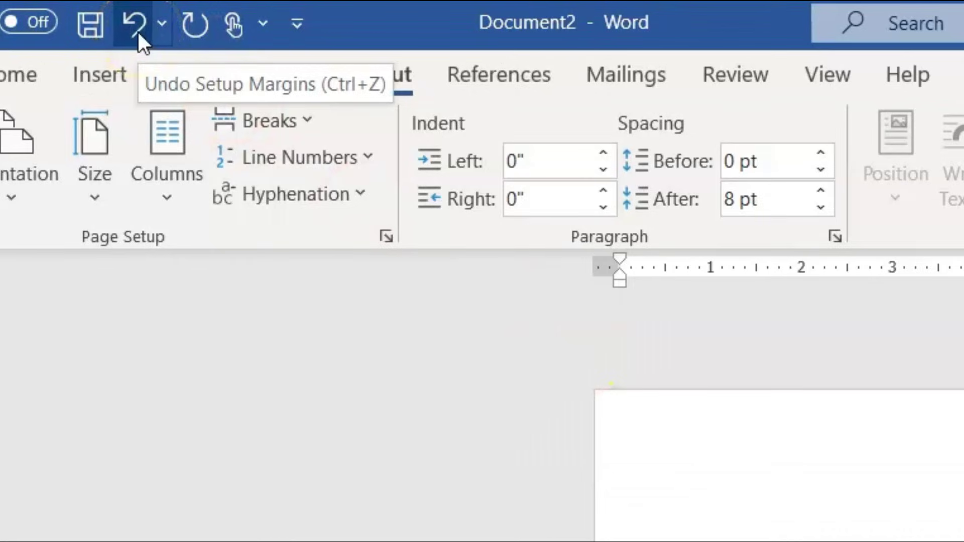
Undo and redo the margin change twice to compare the page with and without the custom margins.
click(137, 31)
click(196, 23)
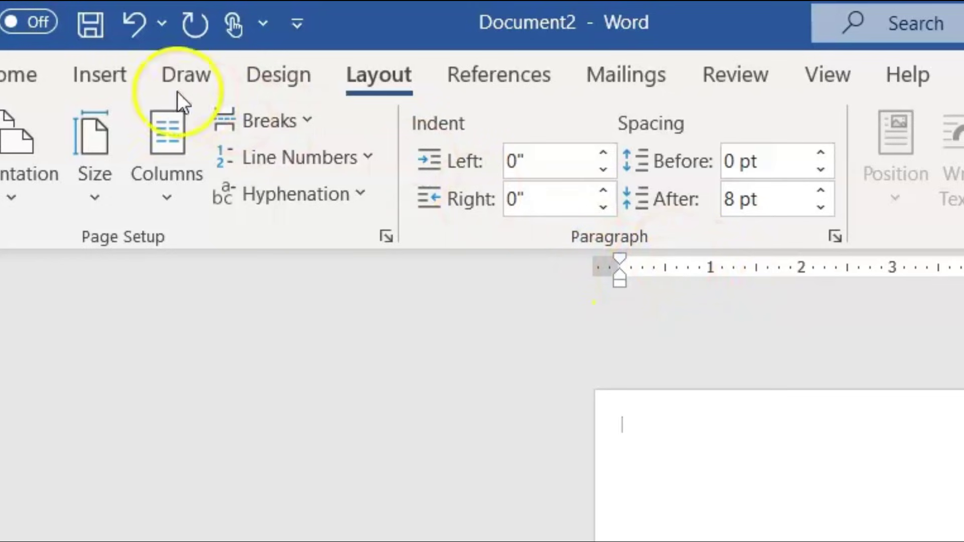
click(134, 31)
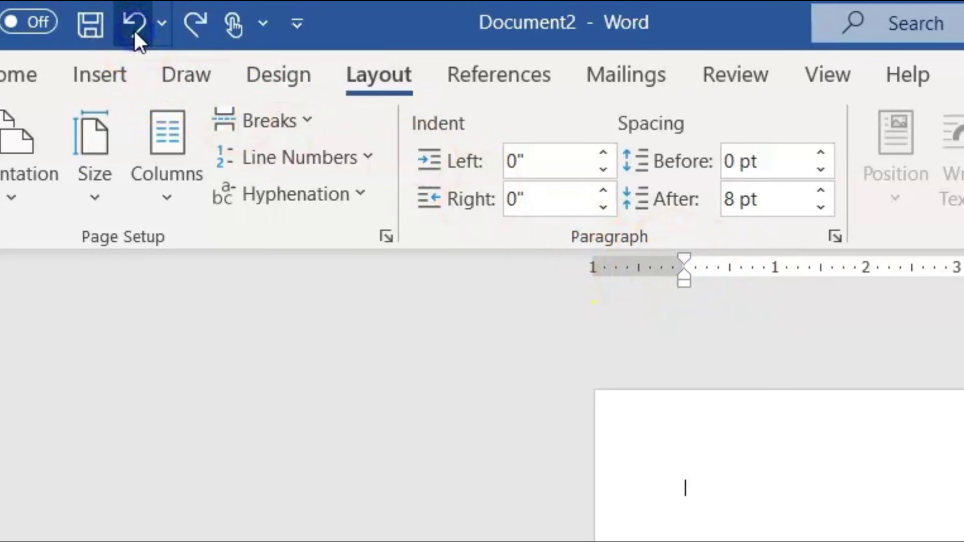
click(199, 24)
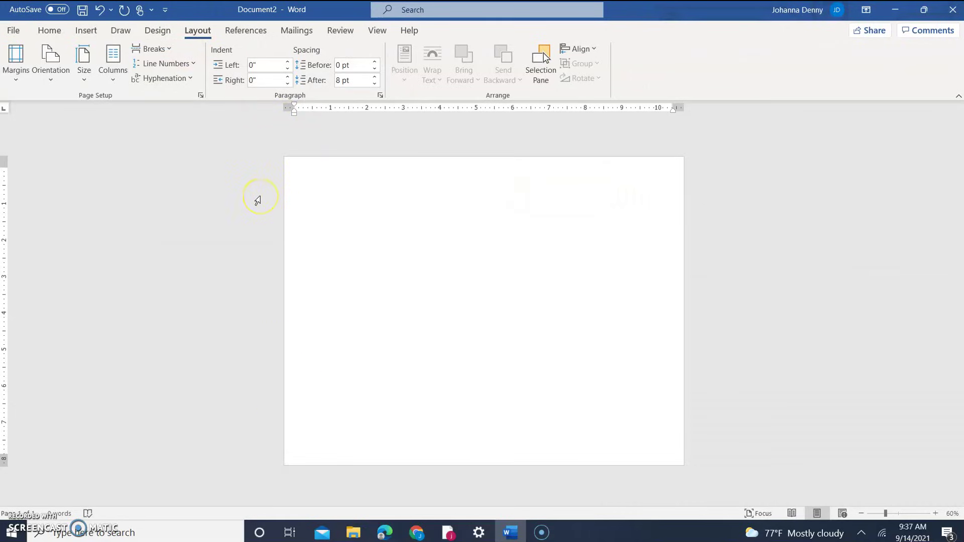
Insert the picture "Roti Darling business card old" from the device's Downloads folder into the page.
click(90, 34)
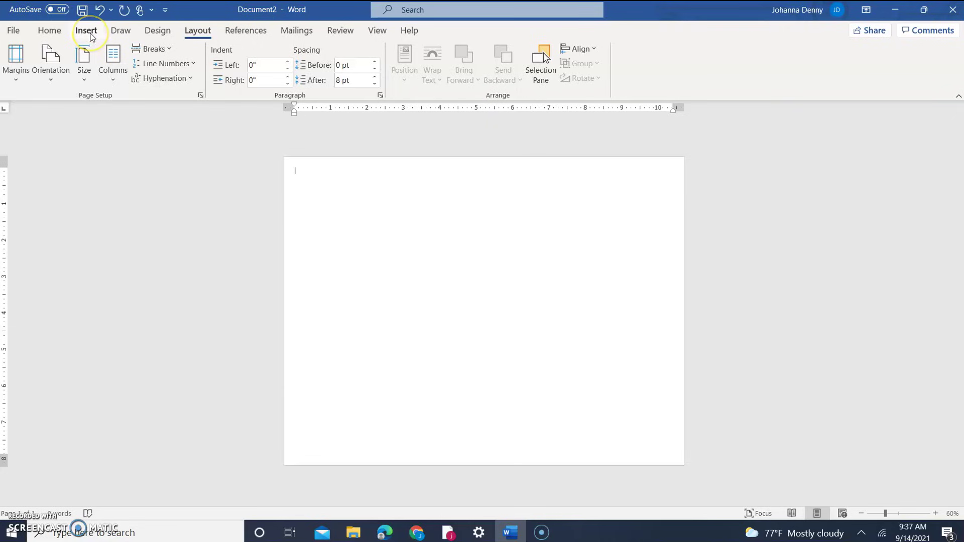
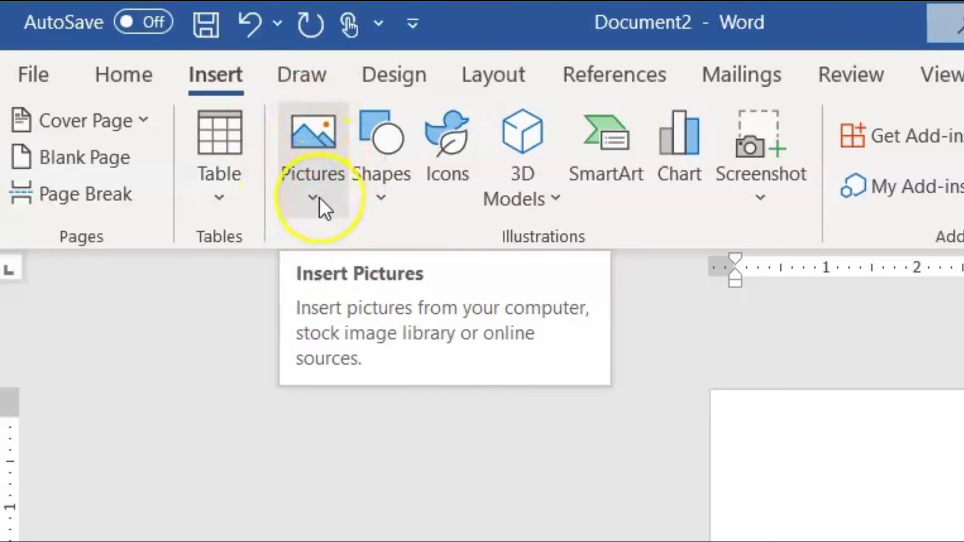
click(320, 198)
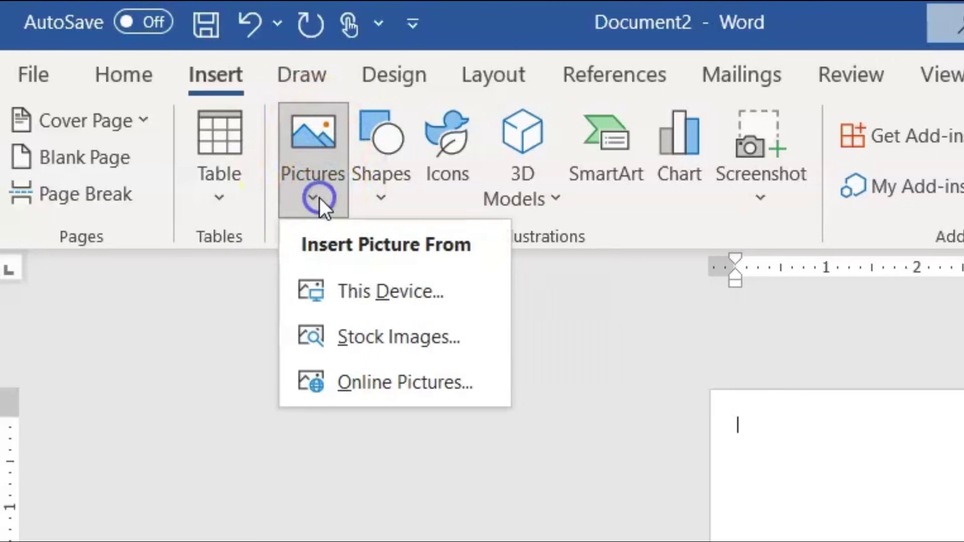
click(398, 299)
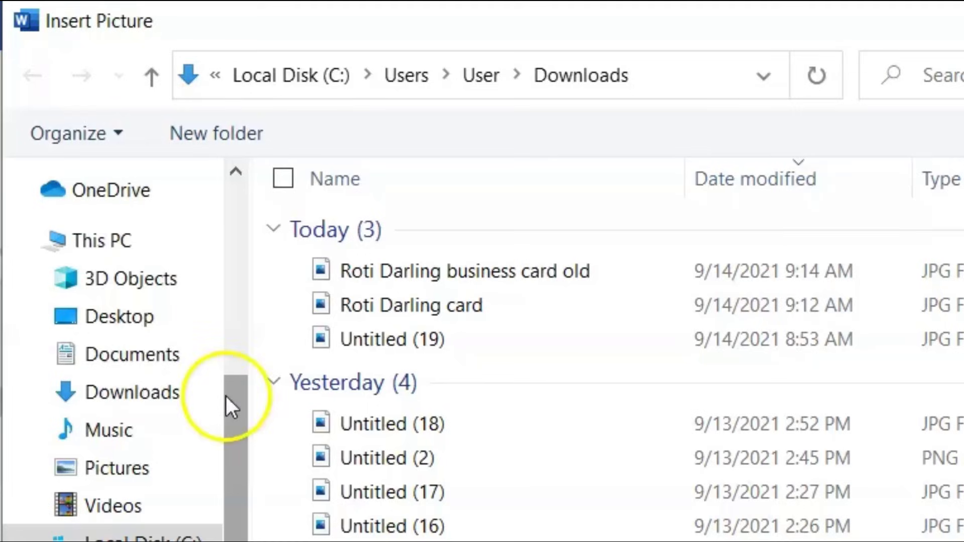
click(403, 267)
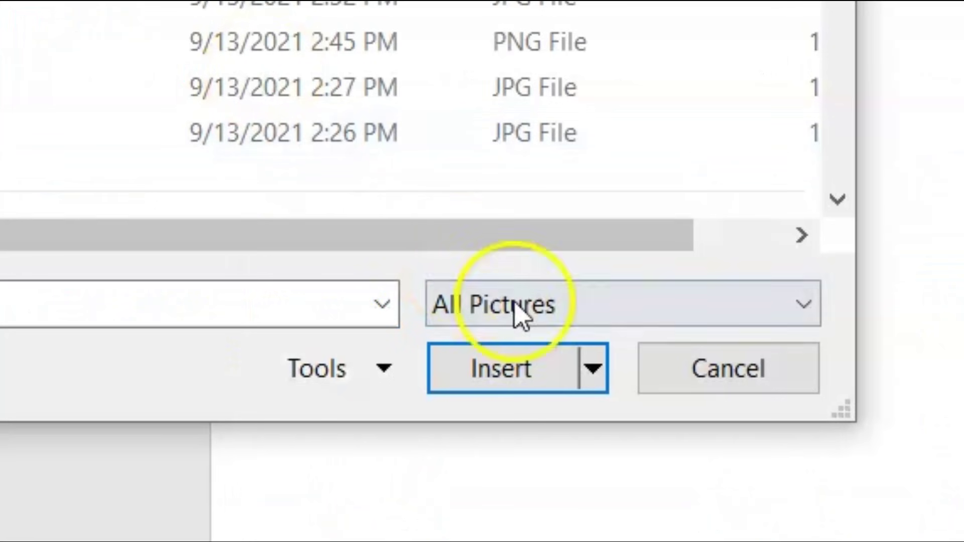
click(519, 374)
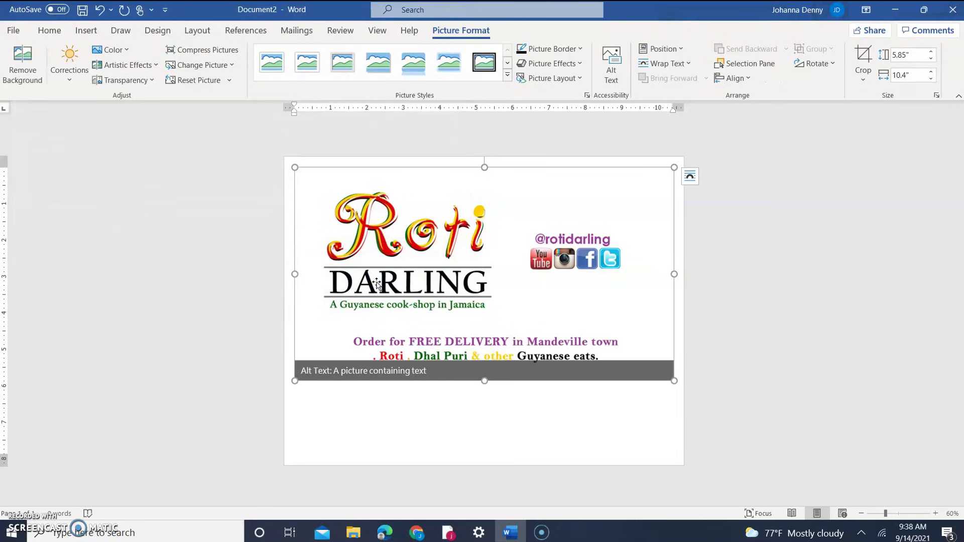
Hide the ruler in the document view.
click(574, 305)
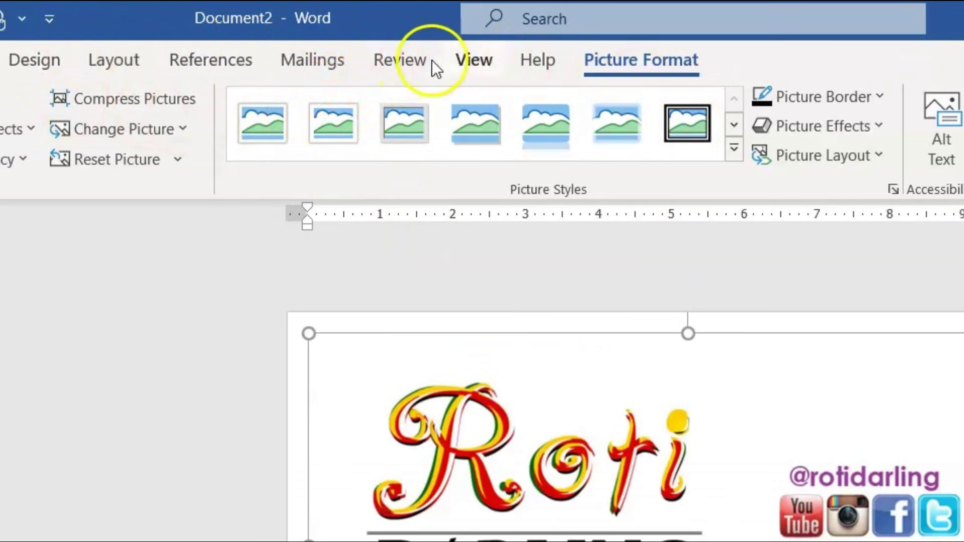
click(488, 59)
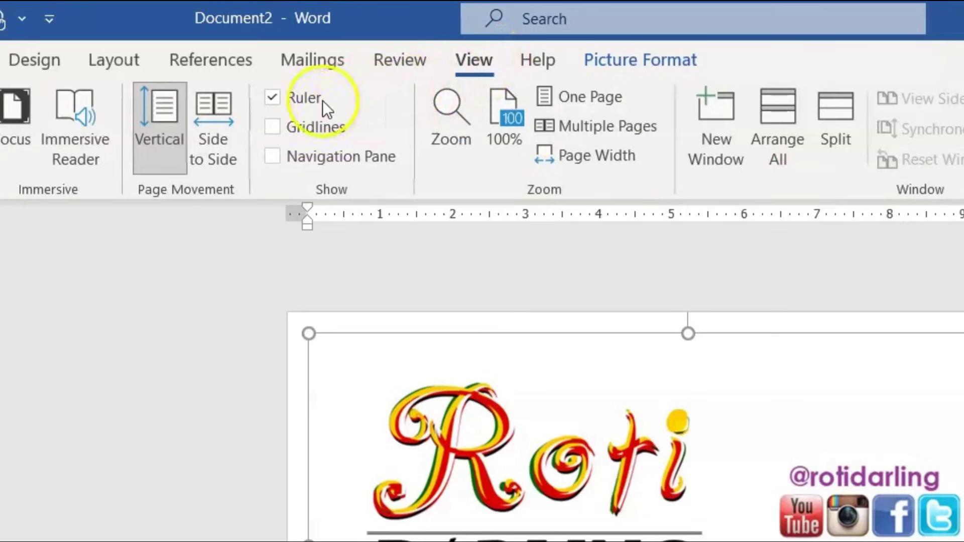
click(272, 100)
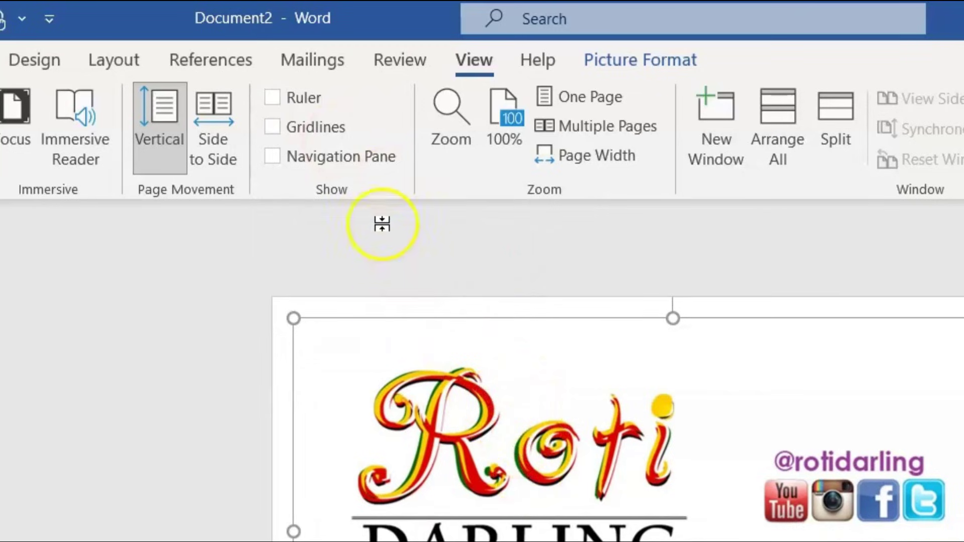
Show the ruler in the document view.
click(278, 100)
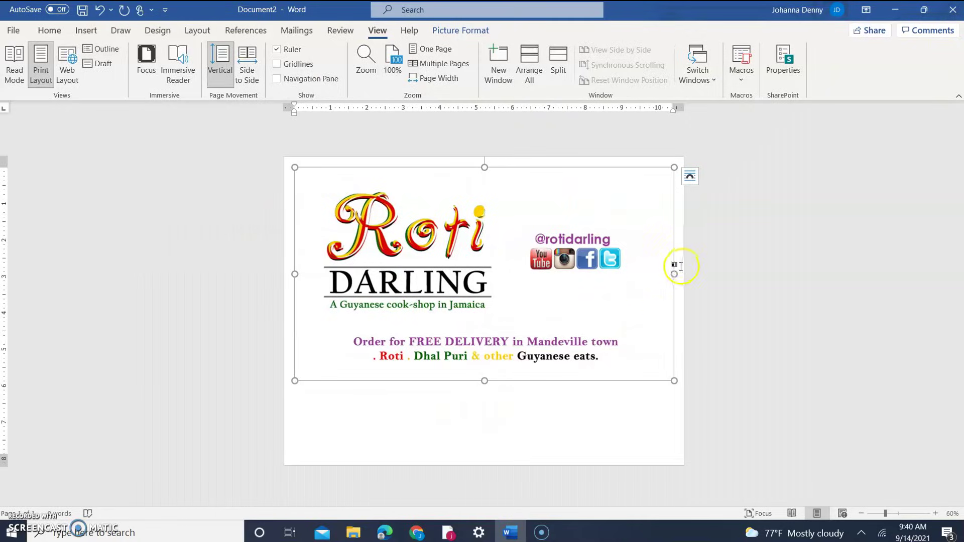
drag(794, 219, 637, 220)
drag(578, 273, 472, 270)
drag(382, 383, 376, 257)
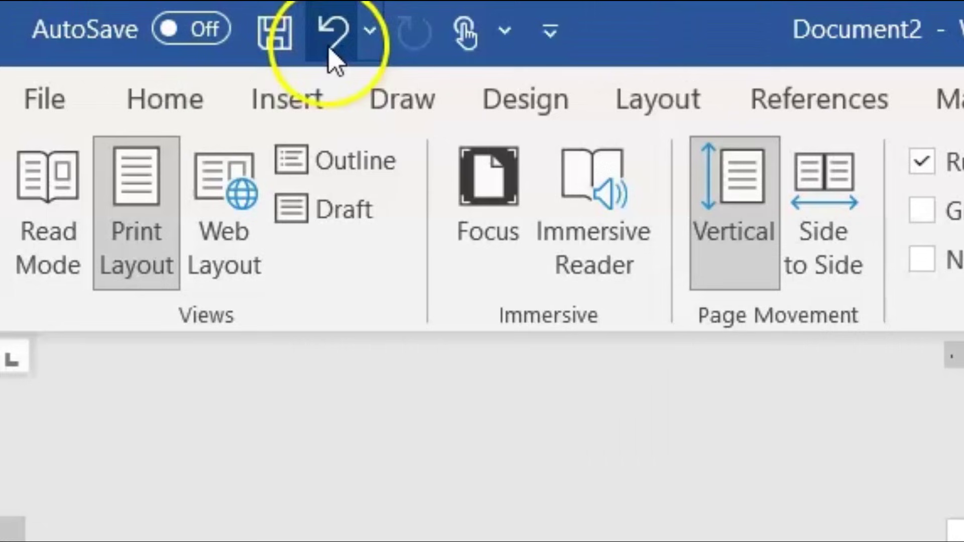
click(330, 48)
click(330, 49)
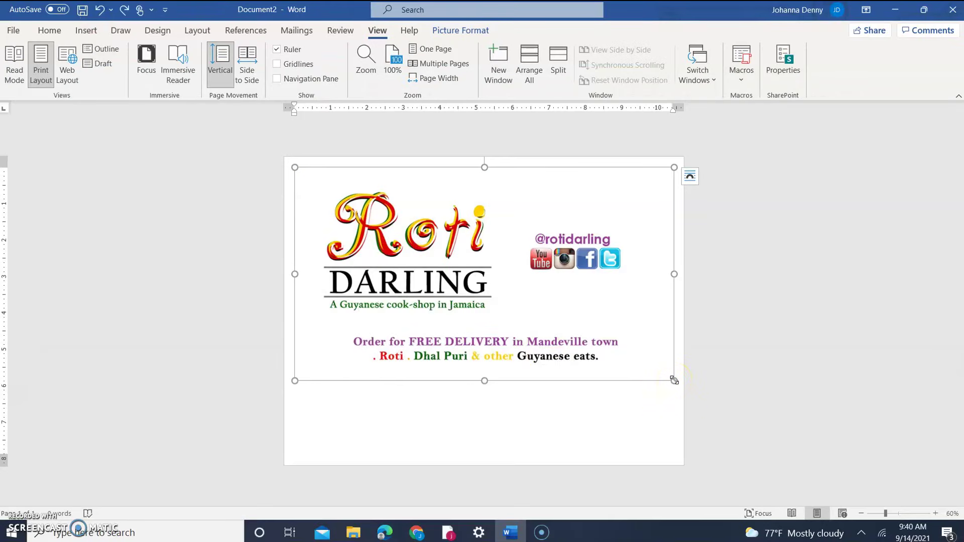
Shrink the business card picture proportionally from its corner to about 3.4 inches wide on the ruler.
drag(673, 380, 532, 280)
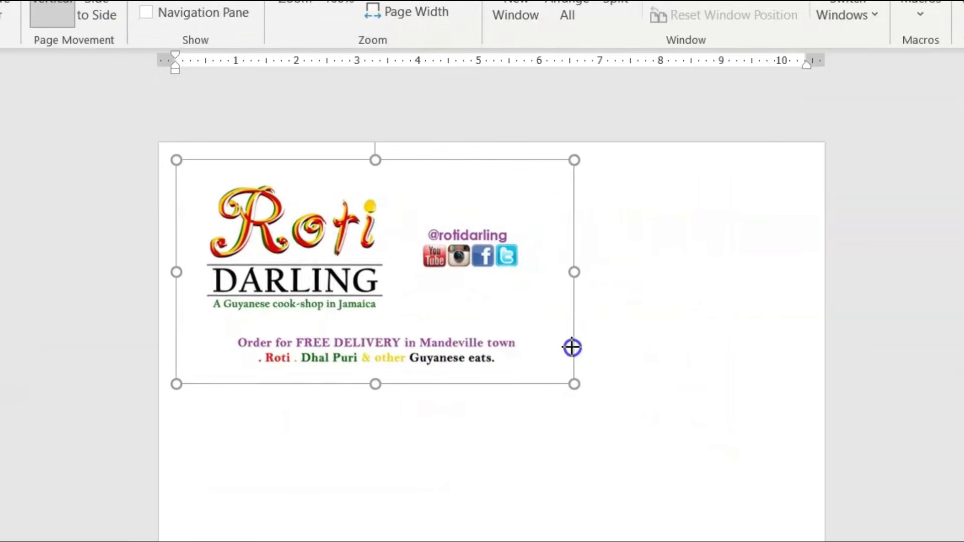
drag(572, 347, 507, 291)
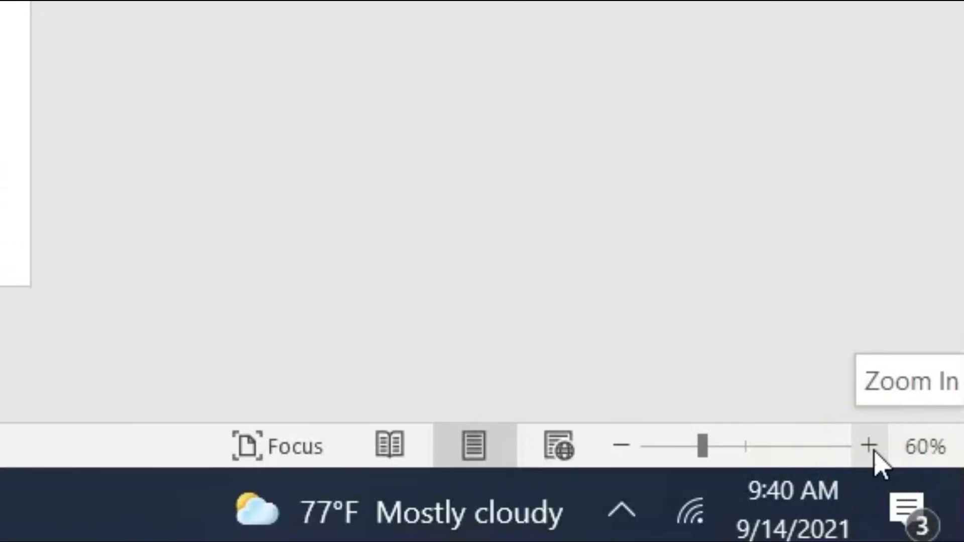
click(869, 446)
click(869, 446)
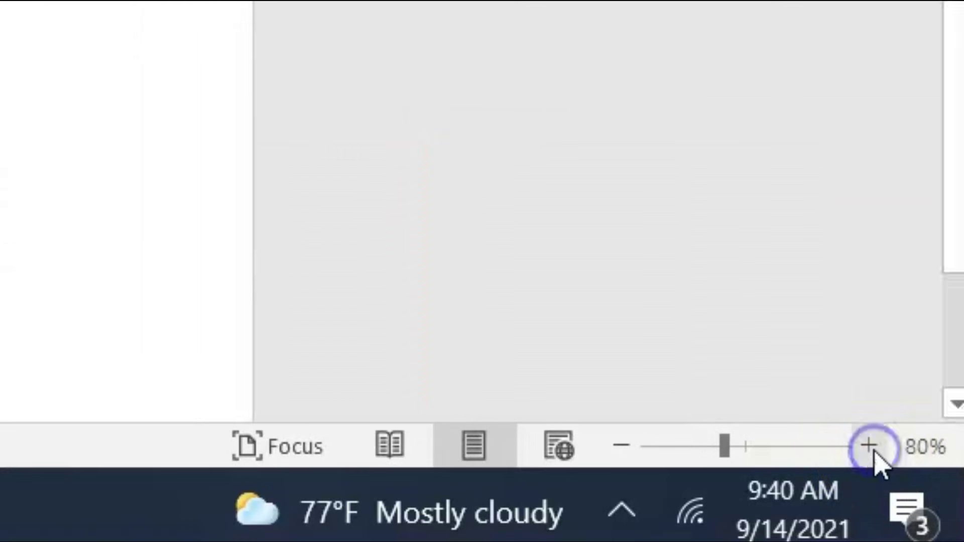
click(869, 446)
click(869, 446)
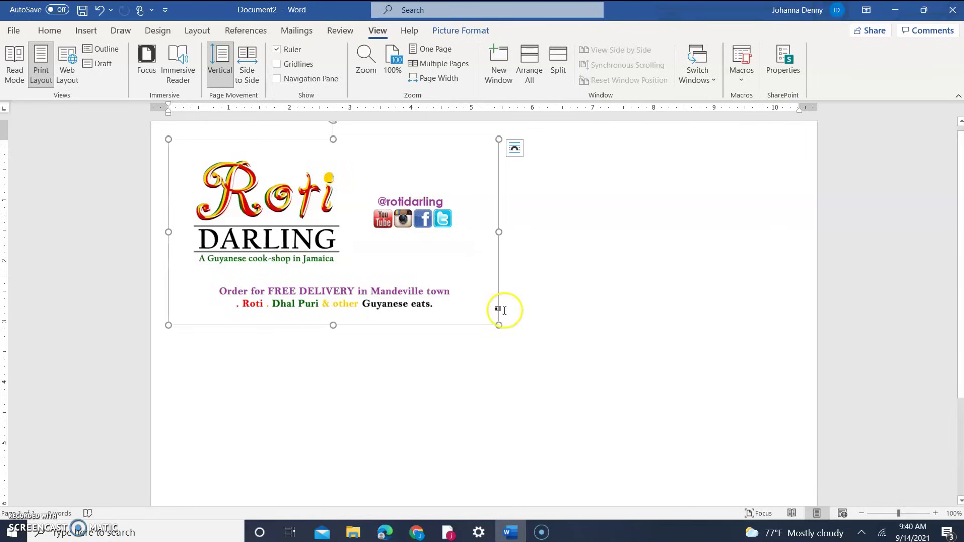
drag(501, 328, 377, 216)
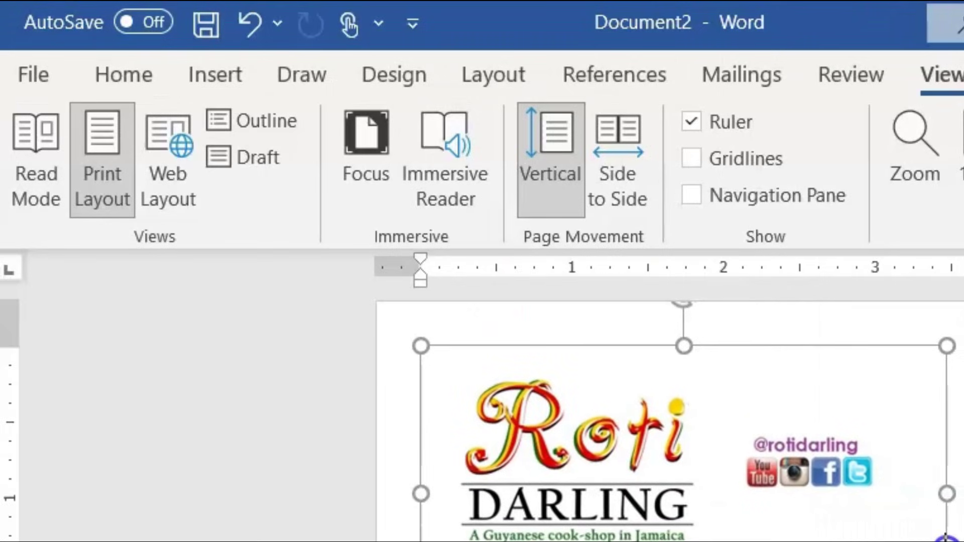
drag(943, 536, 949, 539)
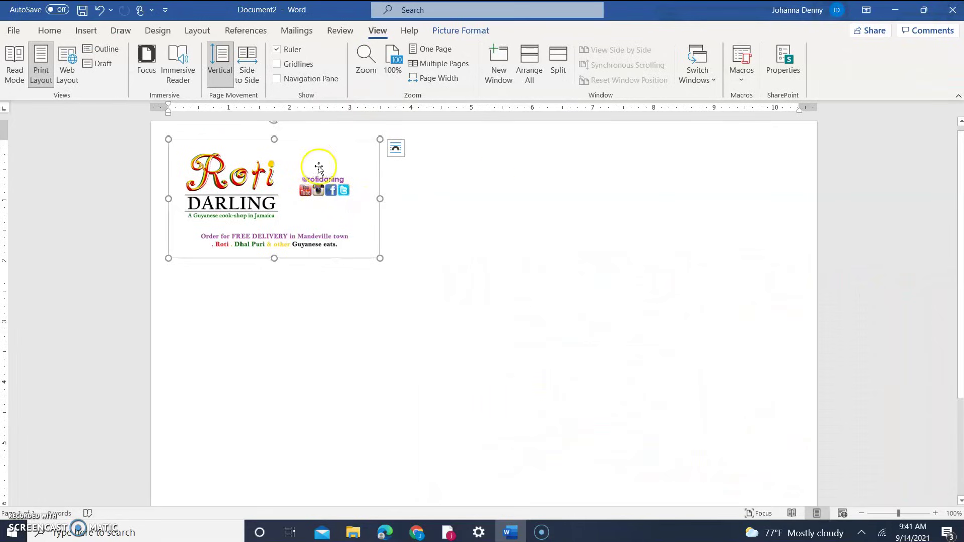
drag(381, 258, 376, 253)
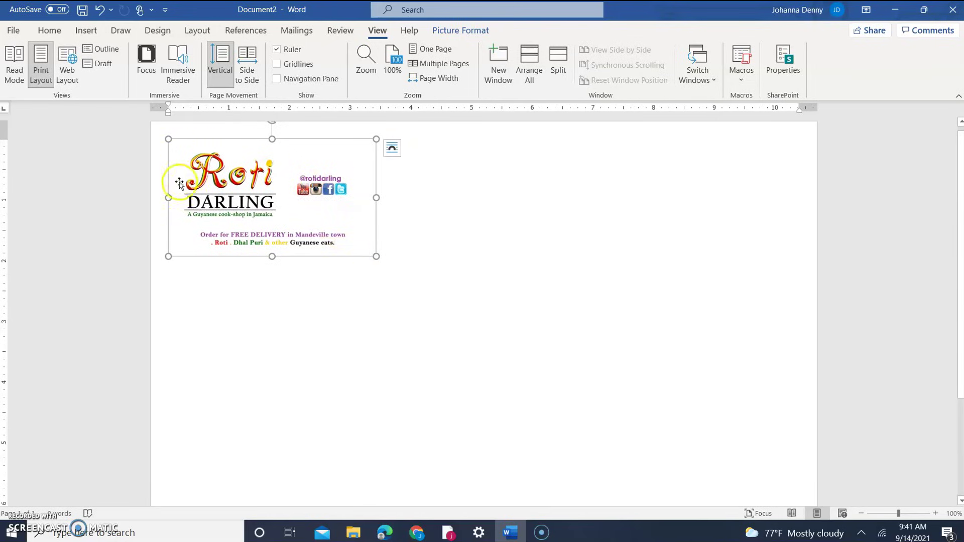
click(402, 243)
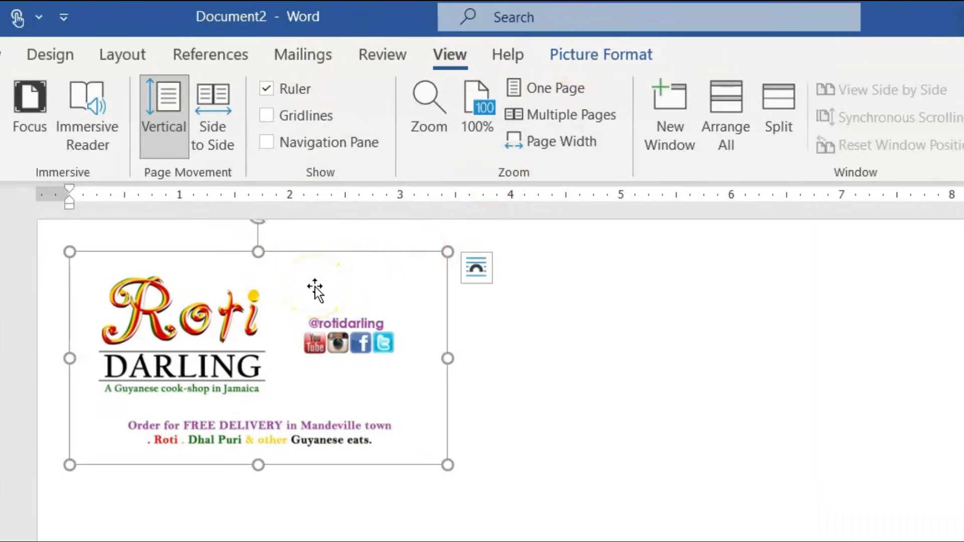
Add a black picture border around the business card and deselect it.
click(536, 365)
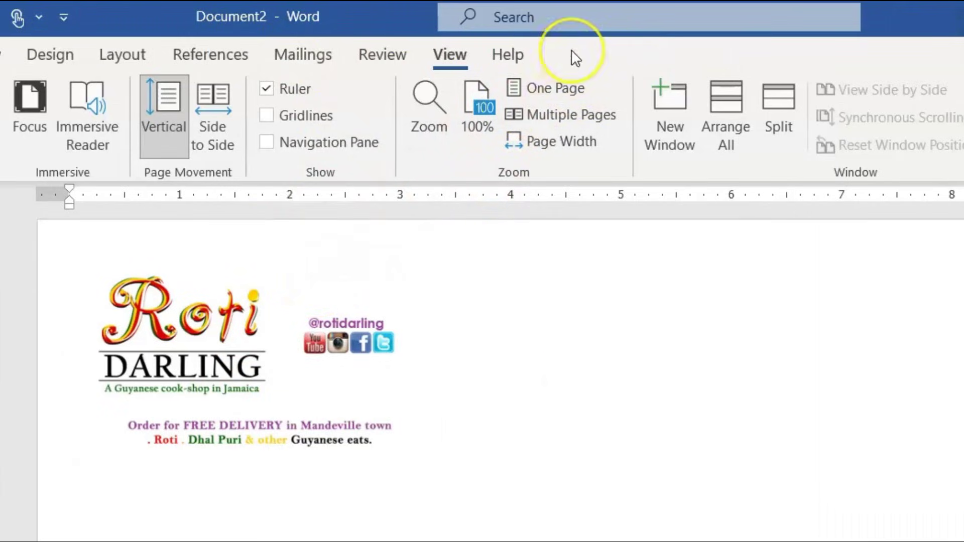
click(303, 348)
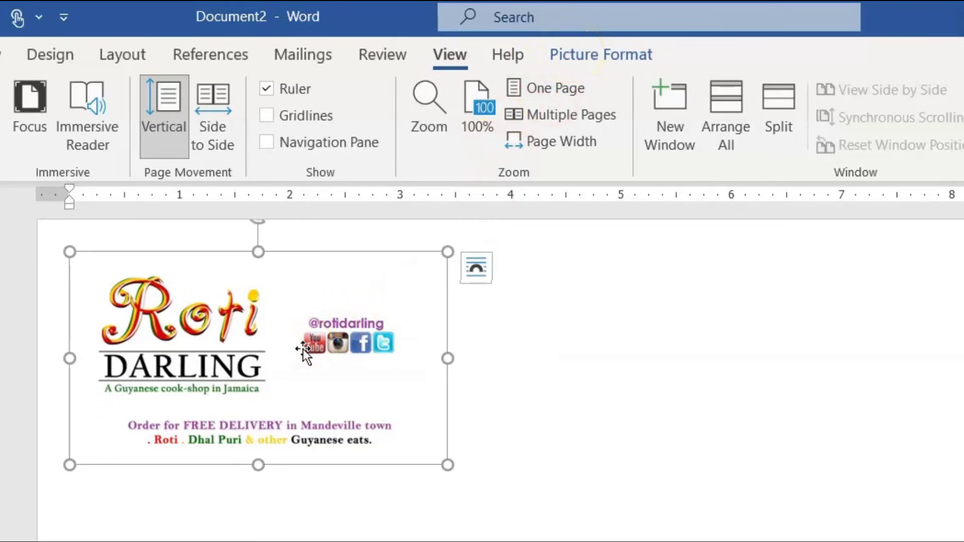
click(608, 58)
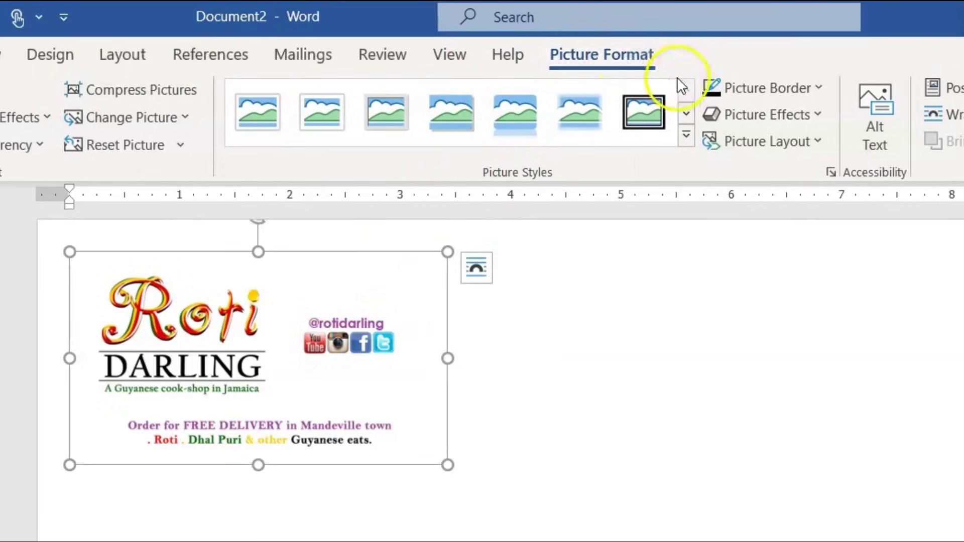
click(817, 91)
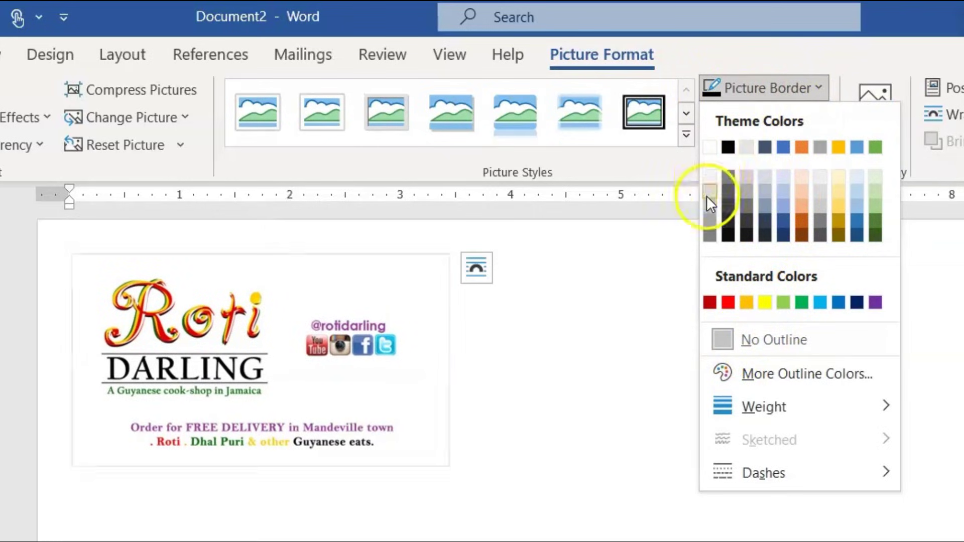
click(729, 147)
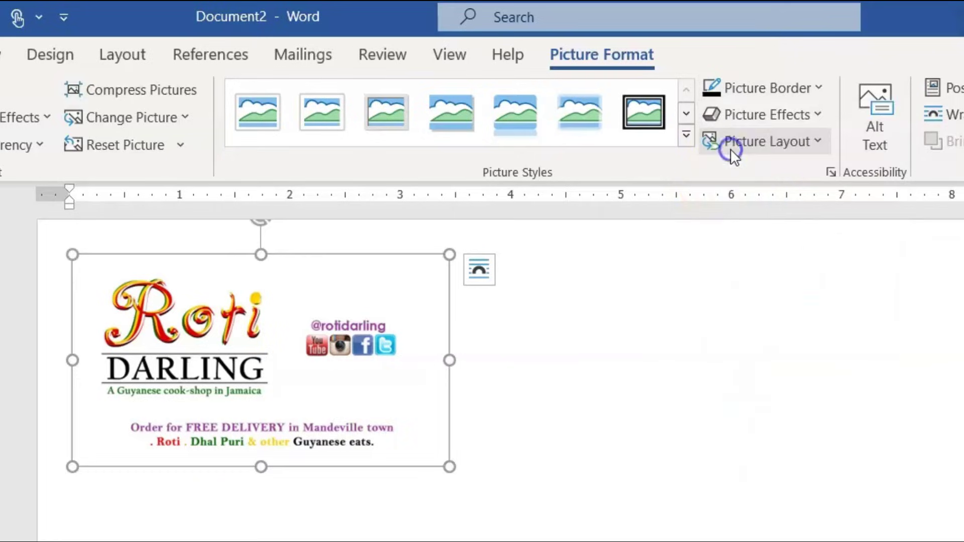
click(483, 405)
click(479, 519)
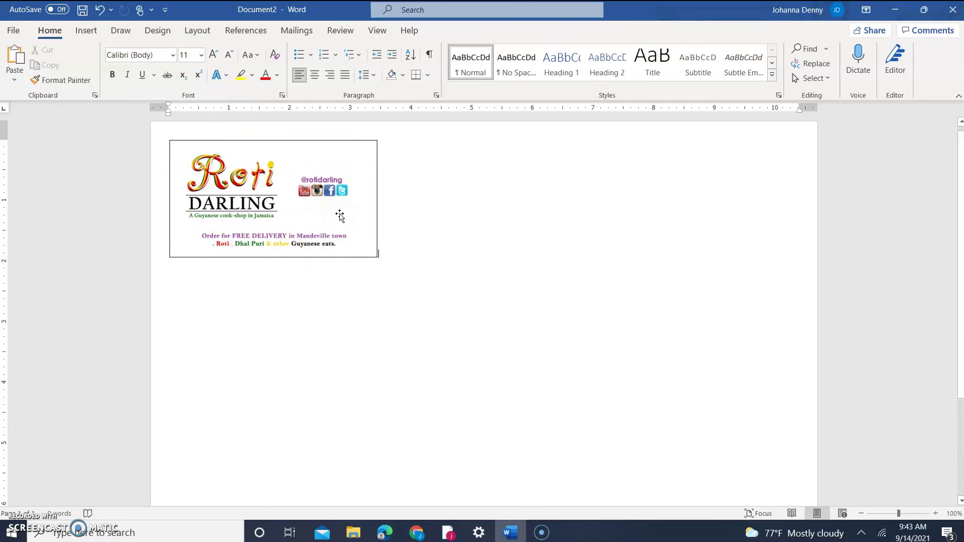
Copy the bordered business card and paste eight copies to make three rows of three cards.
click(275, 199)
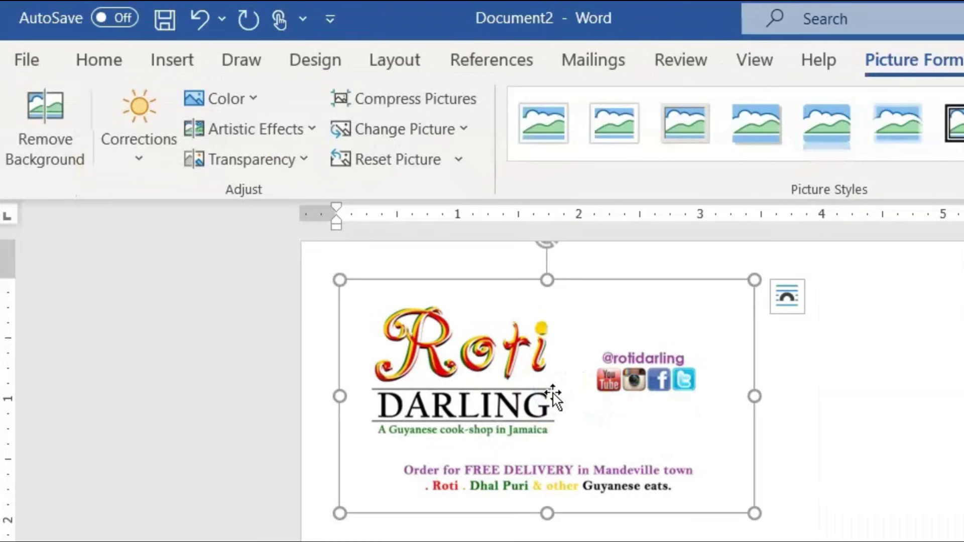
click(93, 58)
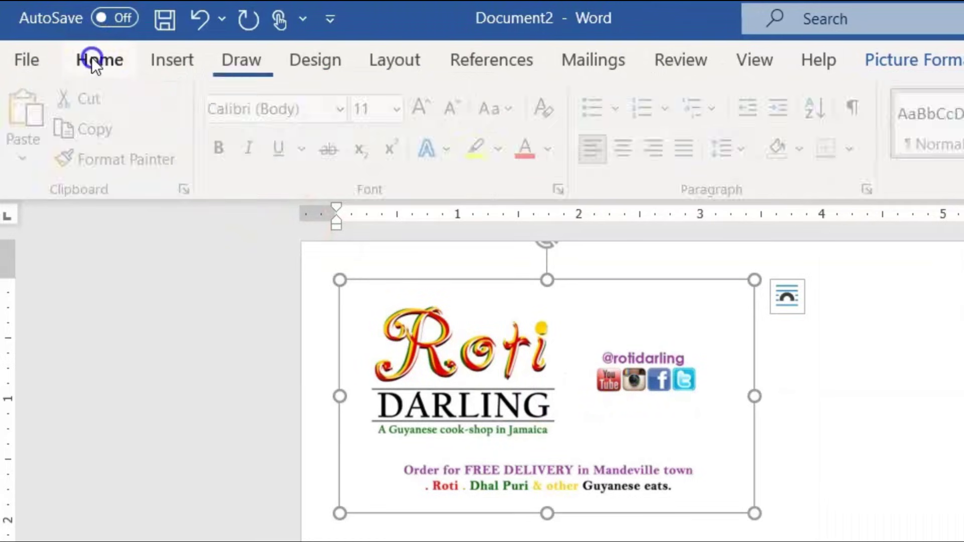
click(101, 132)
click(23, 119)
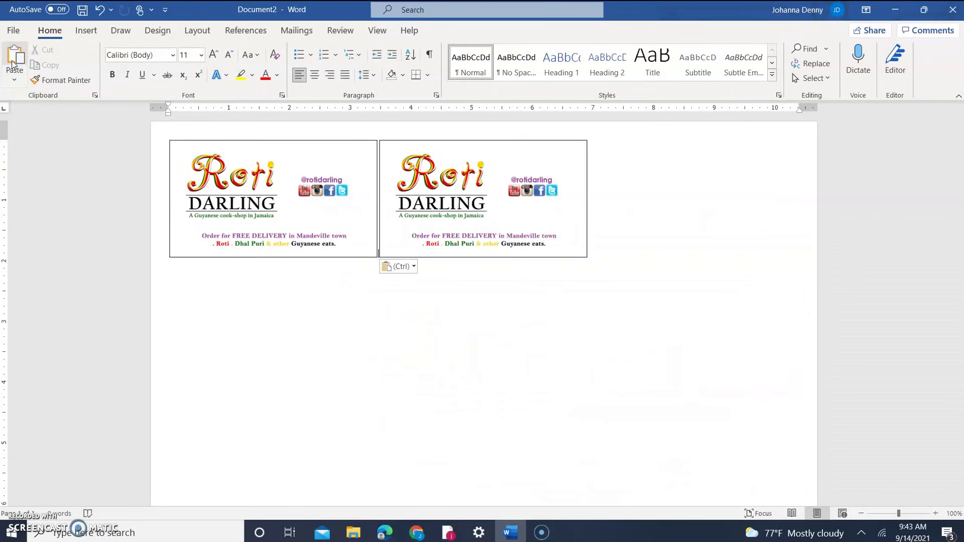
click(14, 59)
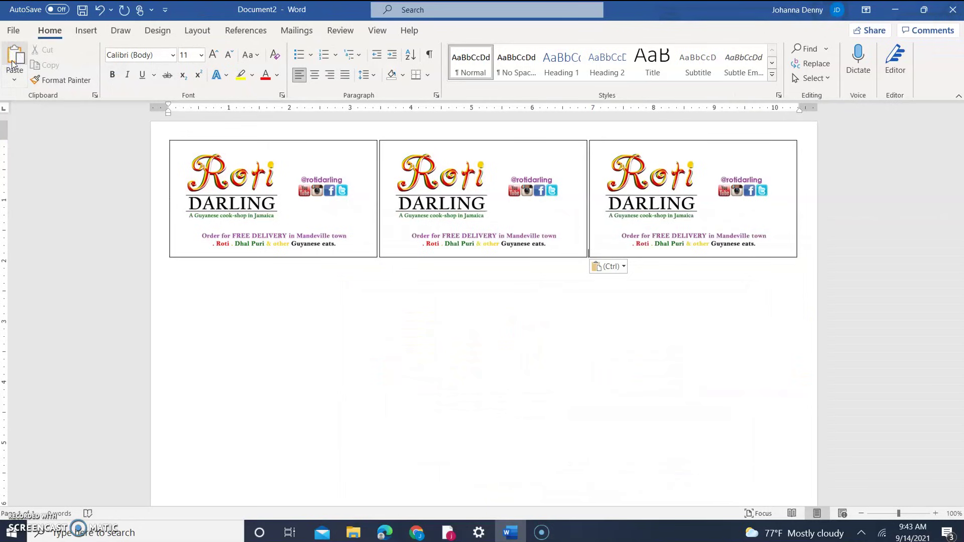
click(14, 59)
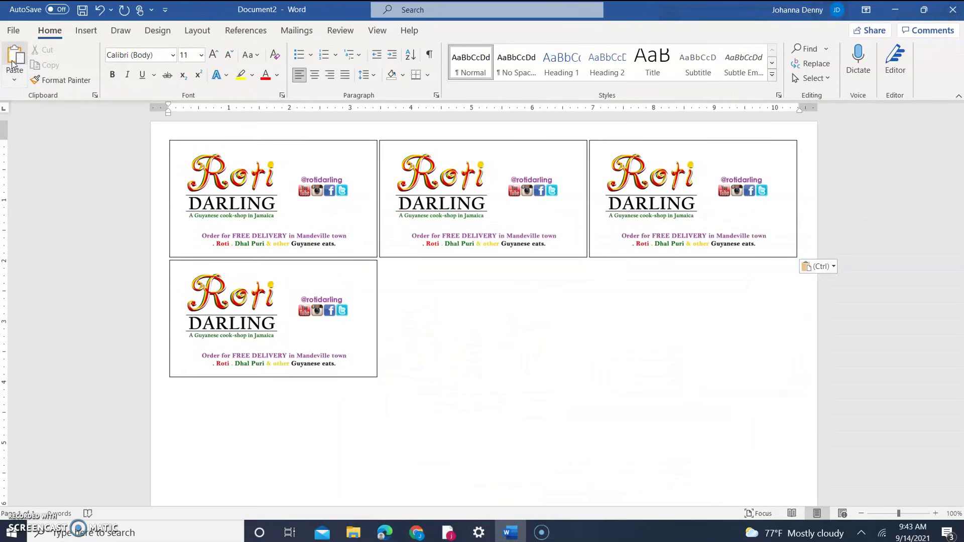
click(14, 59)
click(13, 62)
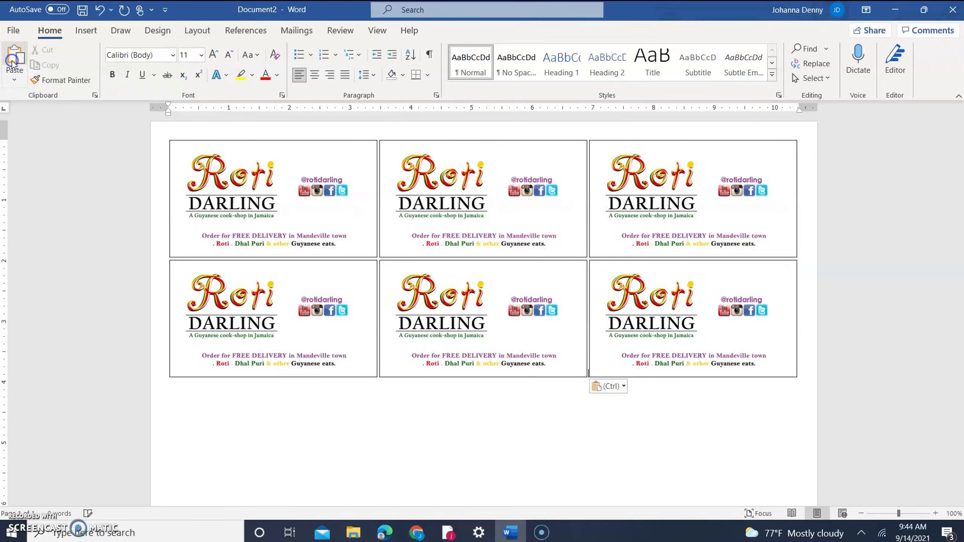
click(12, 62)
click(13, 62)
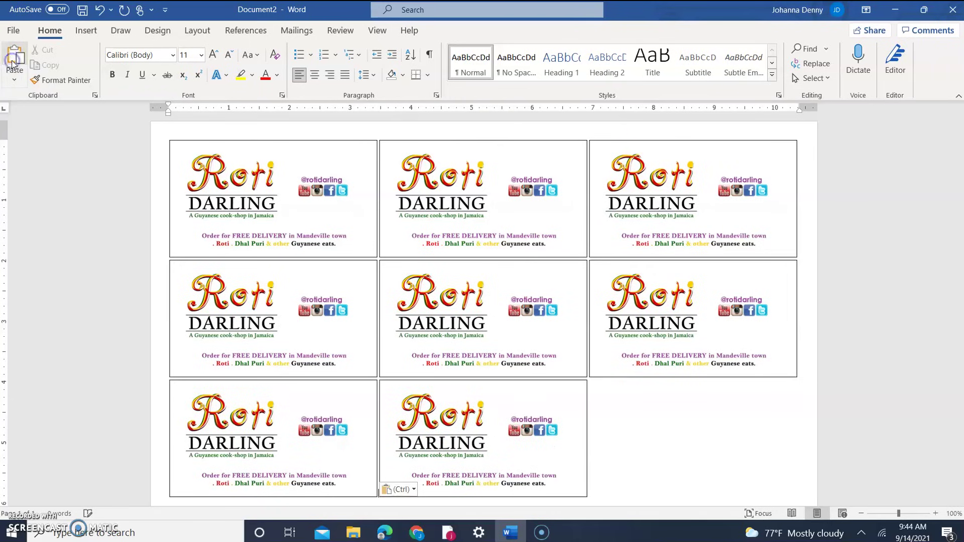
click(13, 63)
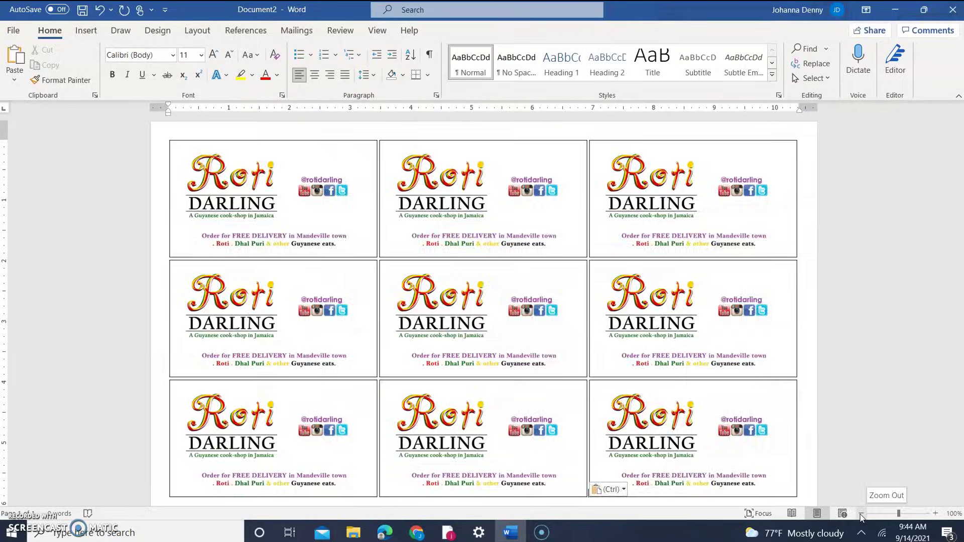
Paste three more copies of the business card to fill a fourth row on the page.
click(757, 484)
click(758, 484)
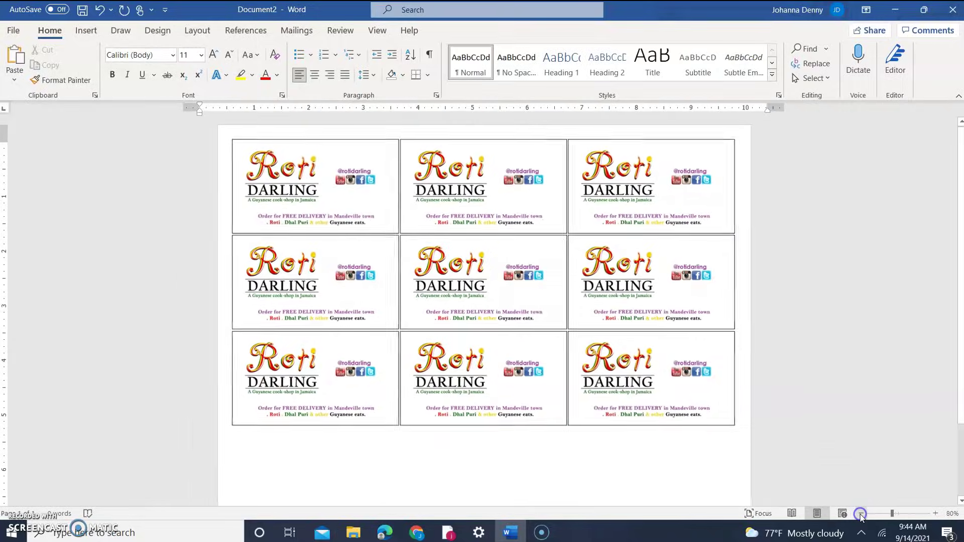
click(860, 514)
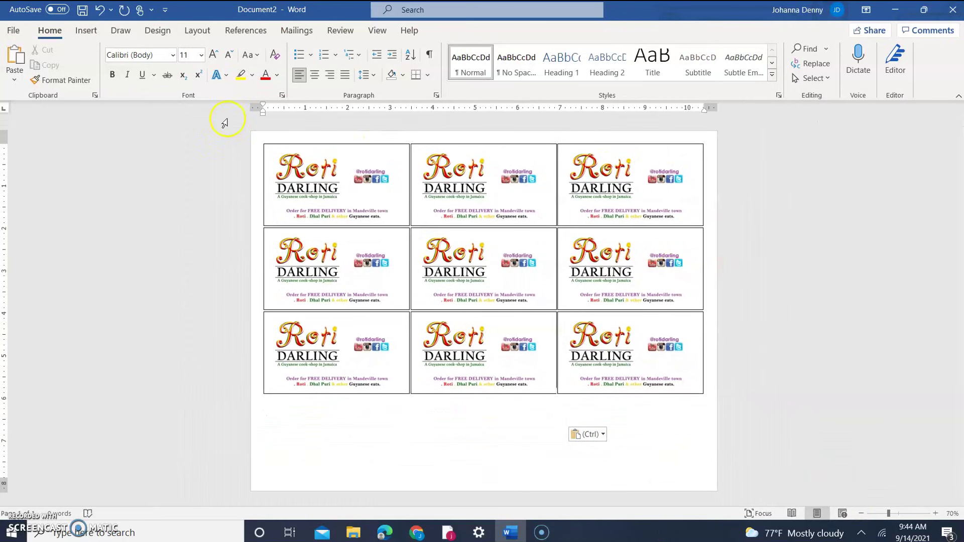
click(46, 33)
click(15, 60)
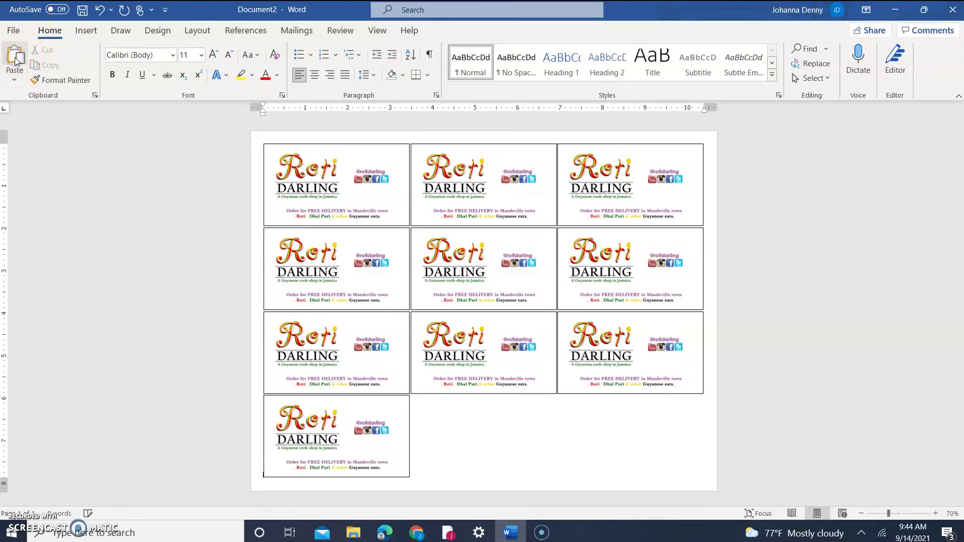
click(15, 59)
click(15, 59)
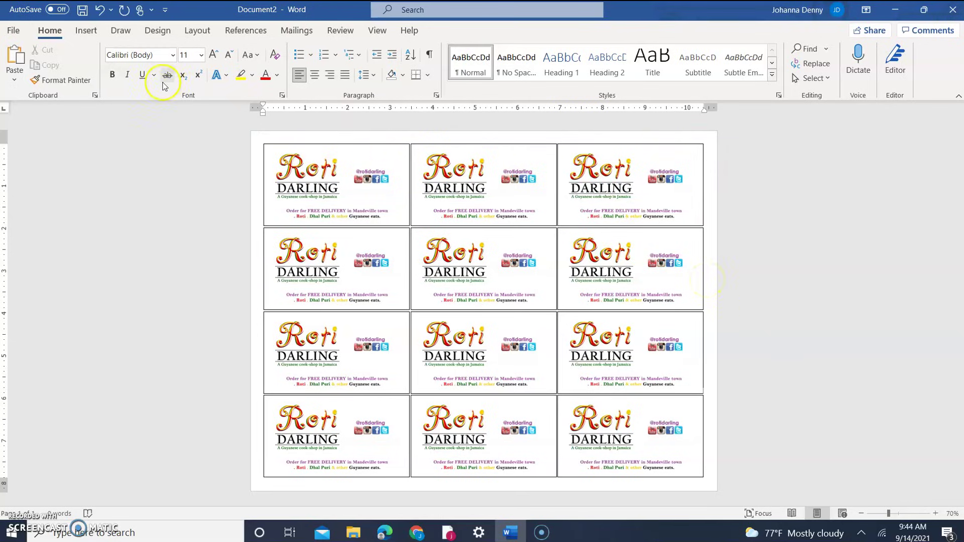
Check the page margin values in the custom margin settings, closing and reopening them for a second look at the top margin.
click(199, 36)
click(13, 79)
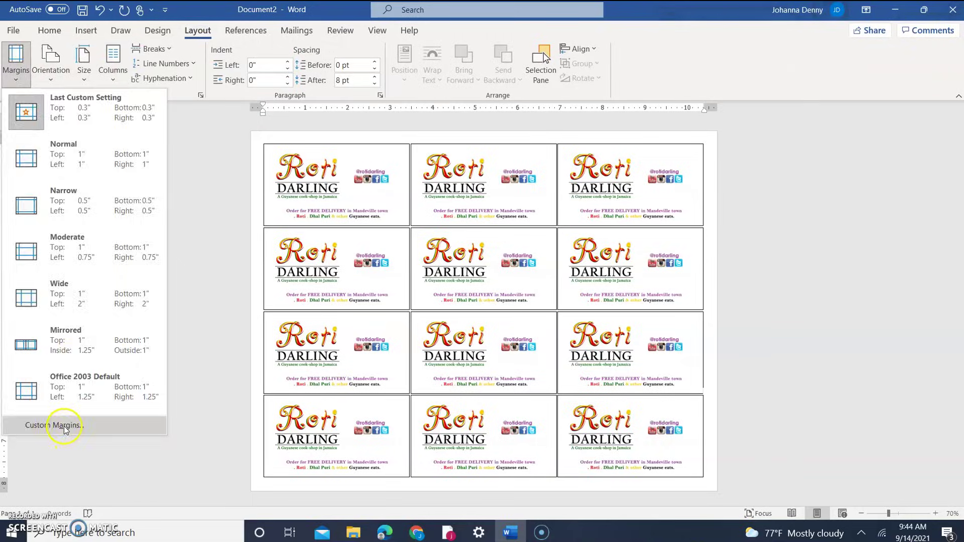
click(64, 427)
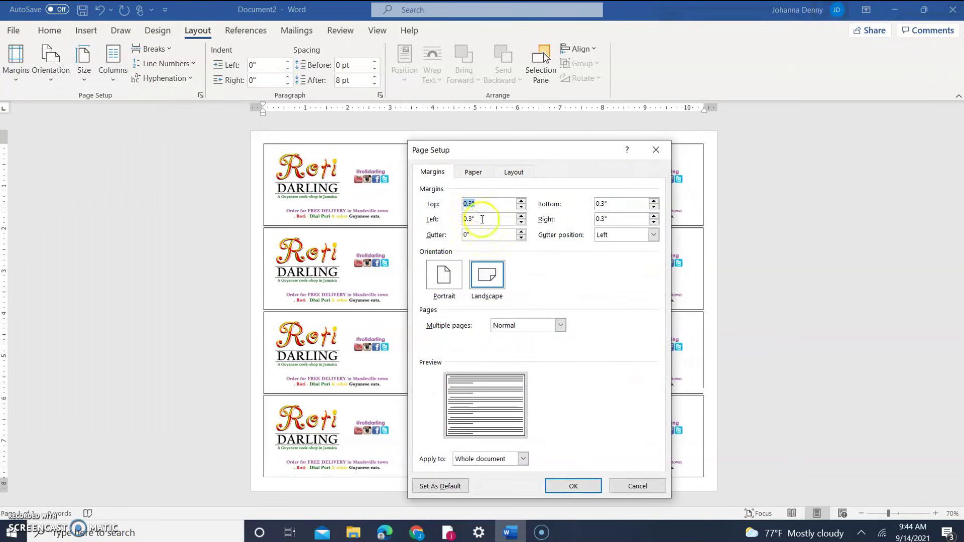
click(651, 156)
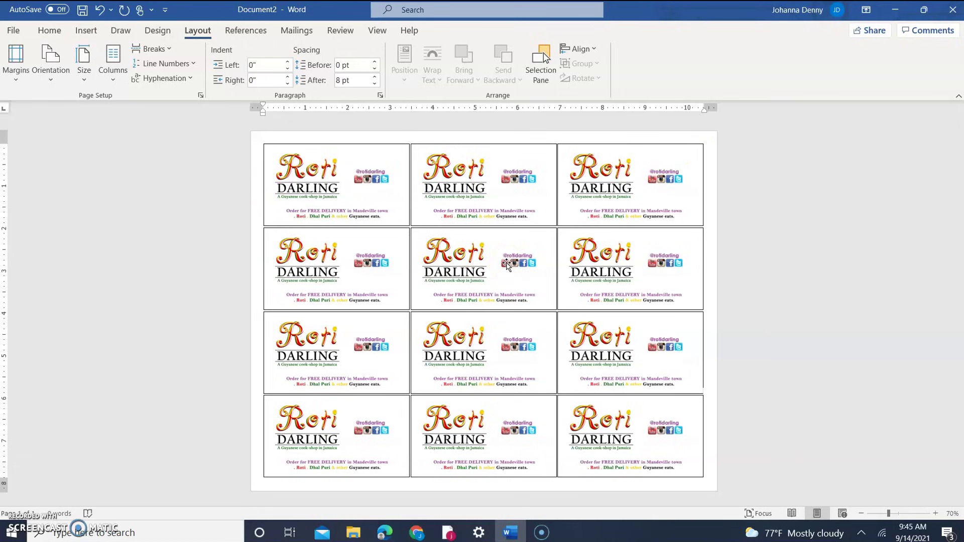
click(17, 75)
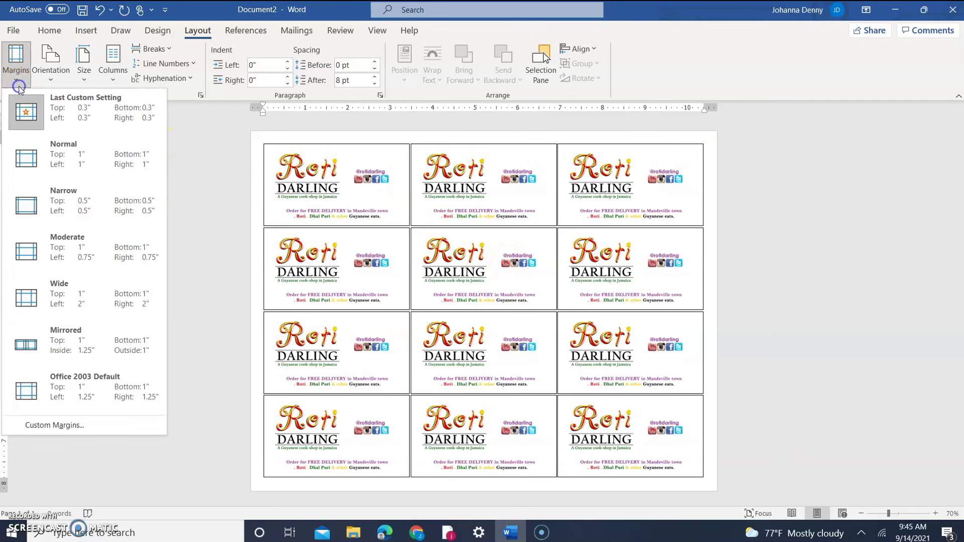
click(42, 425)
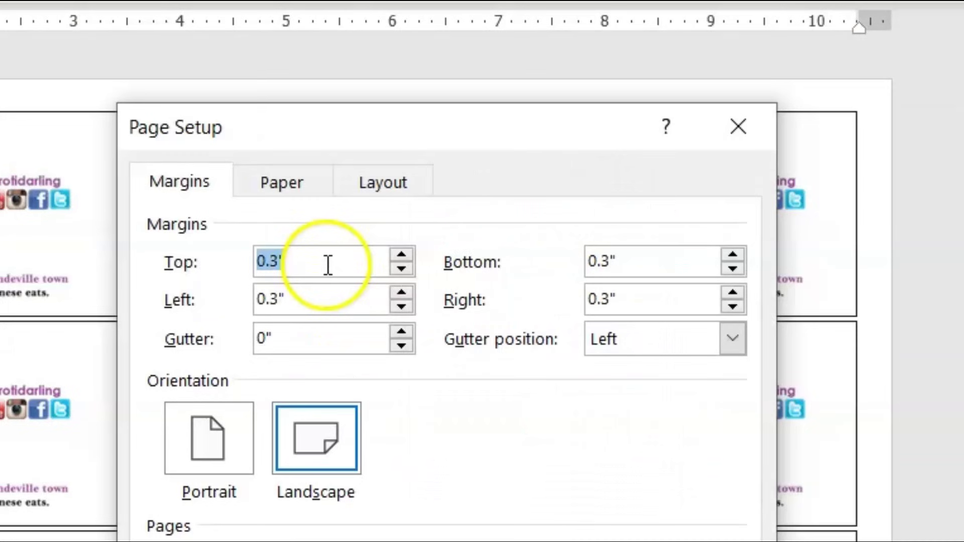
click(328, 265)
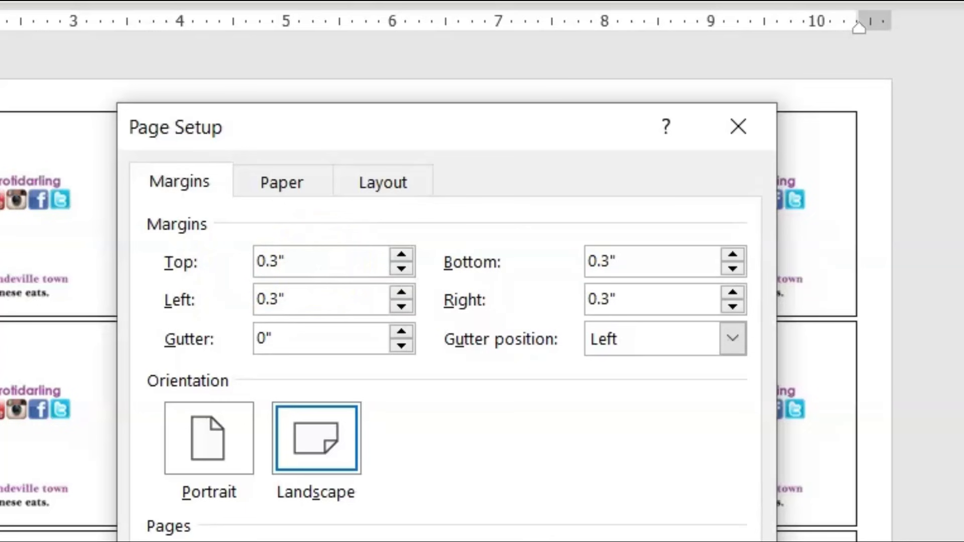
Close the page margin settings and undo the pasted copies until only the first bordered business card remains.
key(Return)
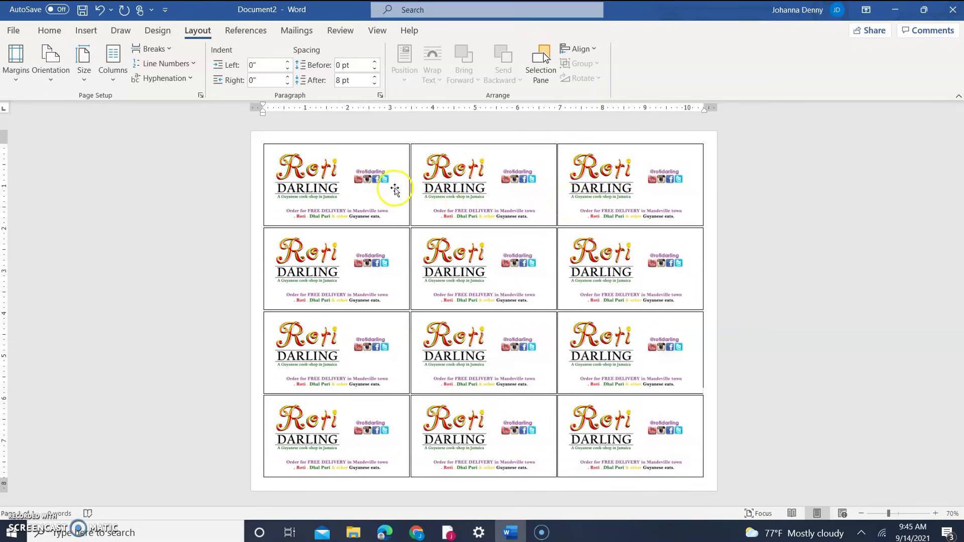
click(378, 189)
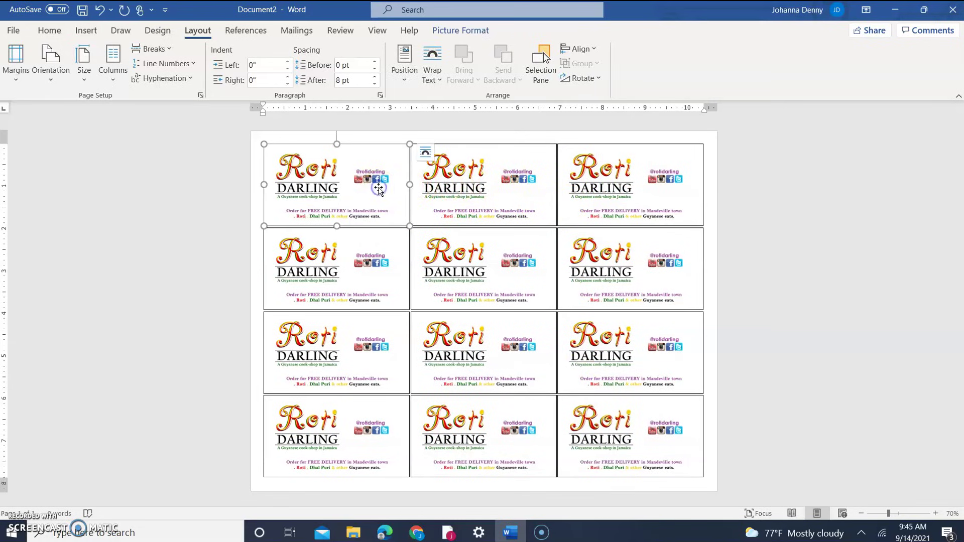
click(356, 268)
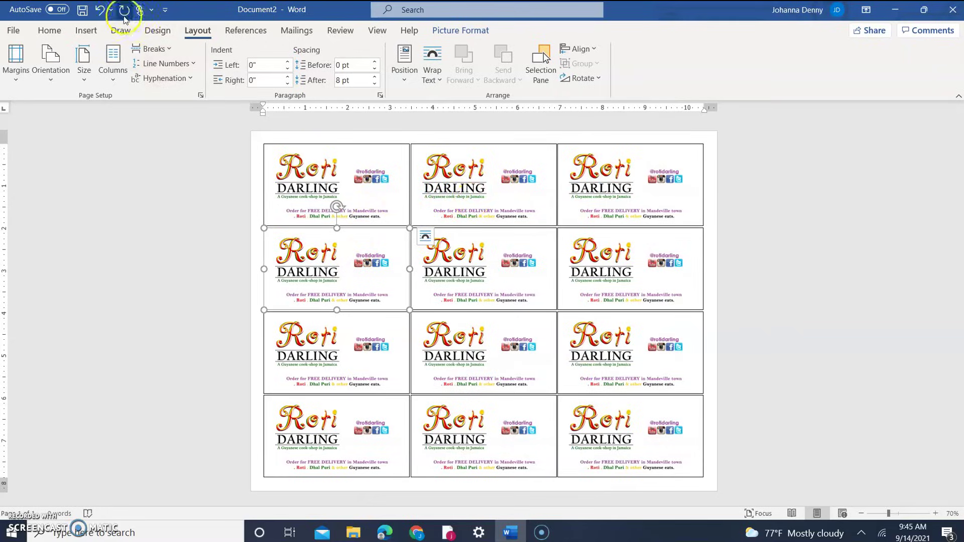
click(101, 10)
click(100, 10)
click(101, 10)
click(100, 10)
click(100, 10)
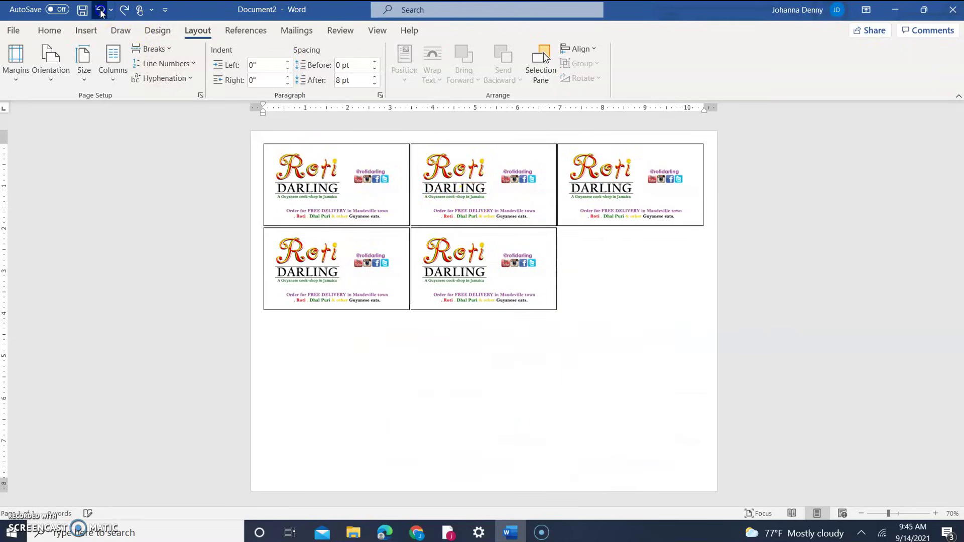
click(101, 10)
click(100, 10)
click(101, 11)
click(101, 10)
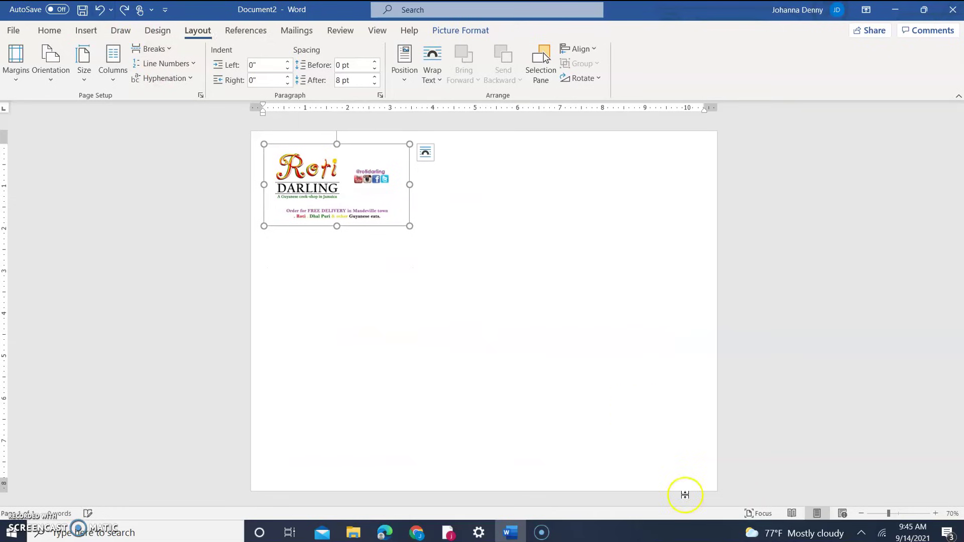
Shrink the remaining business card proportionally to about 3.25 inches wide.
click(935, 513)
click(935, 513)
click(936, 513)
click(935, 514)
click(935, 514)
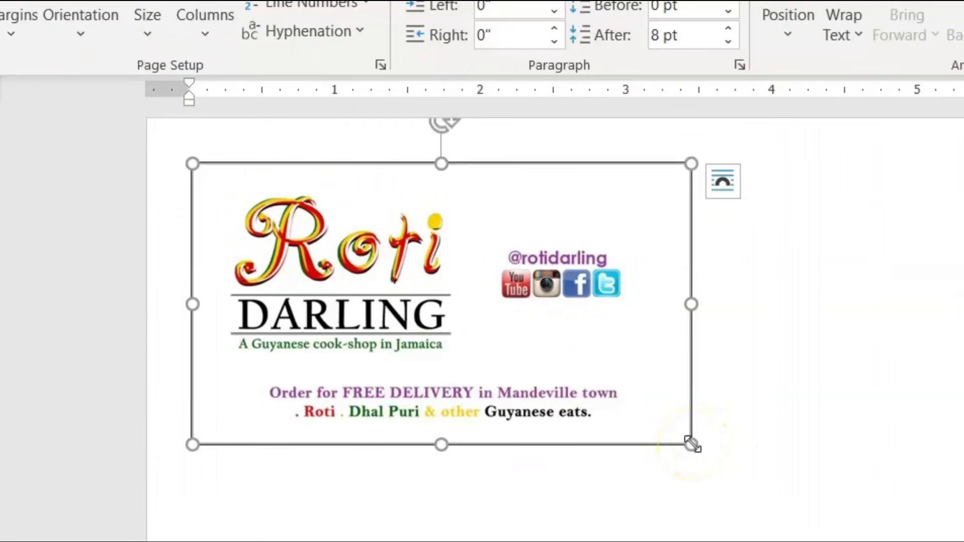
drag(692, 444, 667, 421)
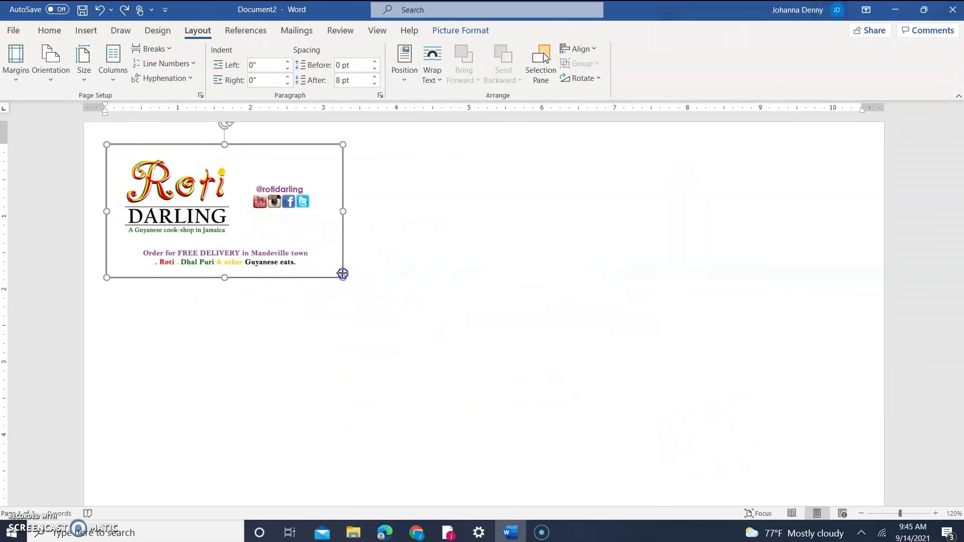
Enlarge the business card to about 4 inches wide, copy it and paste two more copies onto the page.
drag(342, 273, 396, 299)
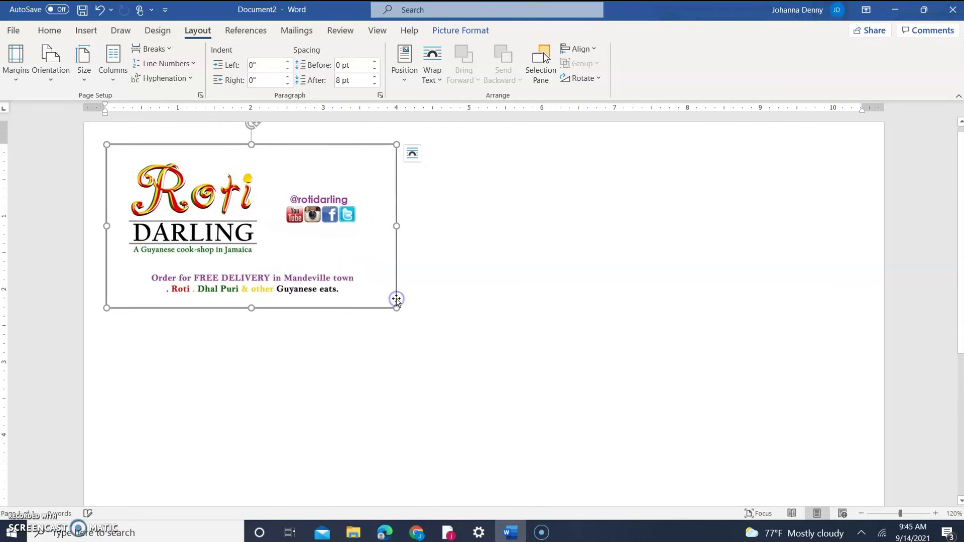
click(431, 277)
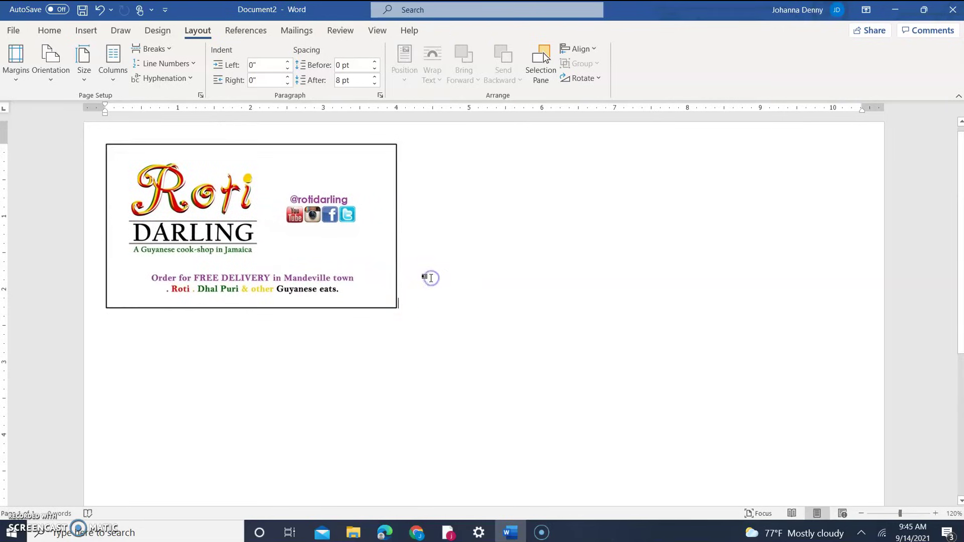
click(273, 221)
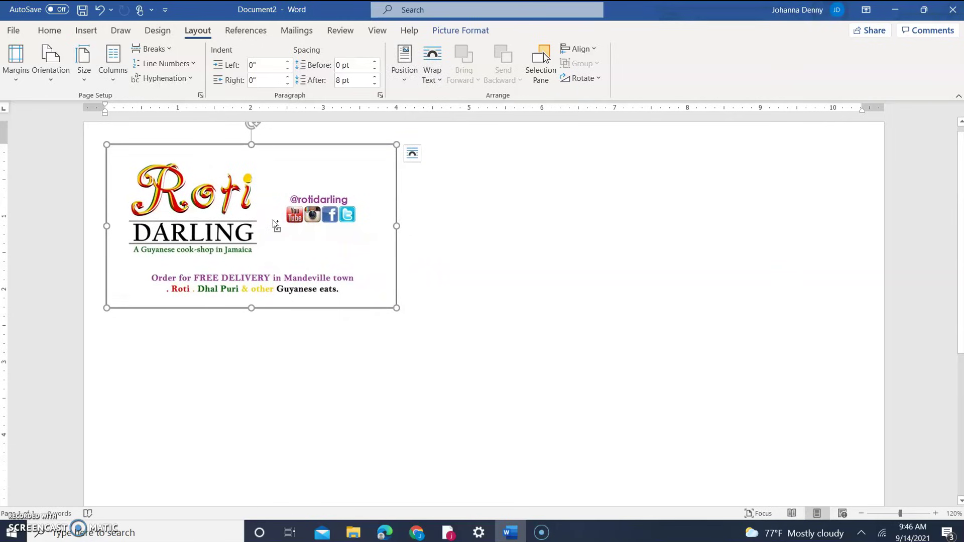
key(ctrl+v)
key(ctrl+v)
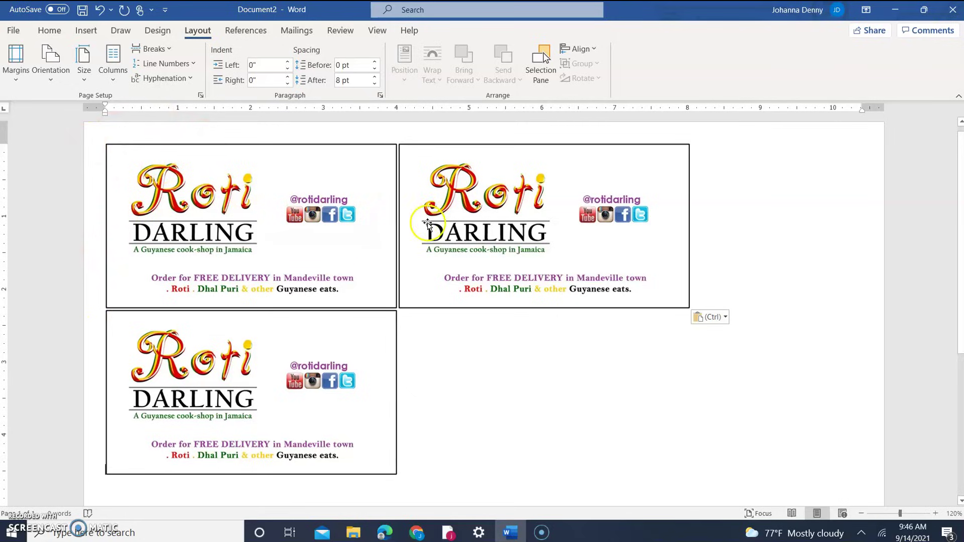
Undo the two pasted business cards and the last enlargement of the original card.
click(100, 10)
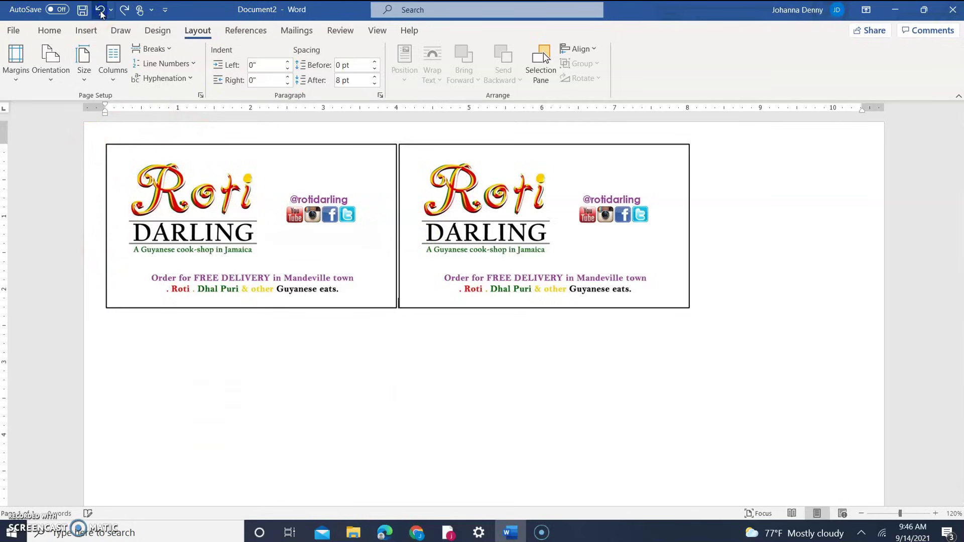
click(101, 11)
click(101, 11)
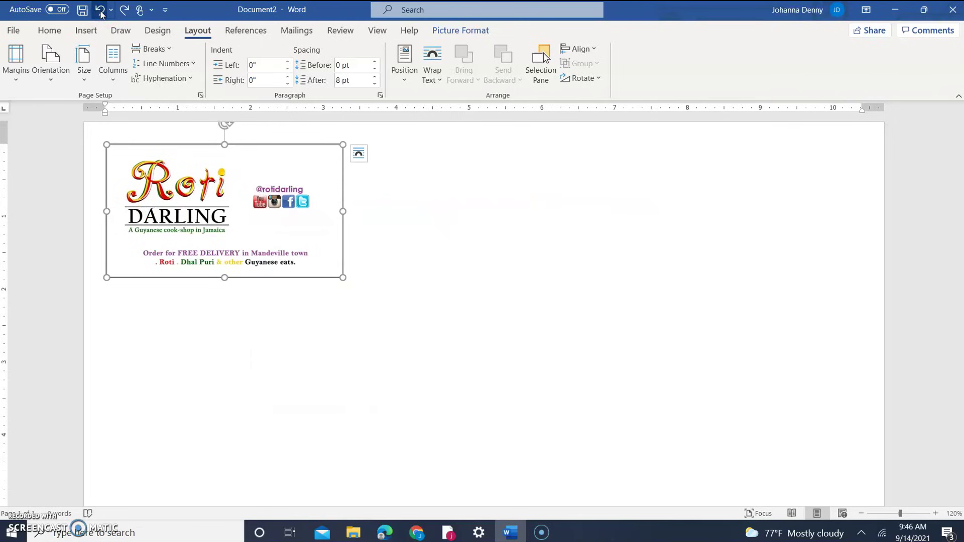